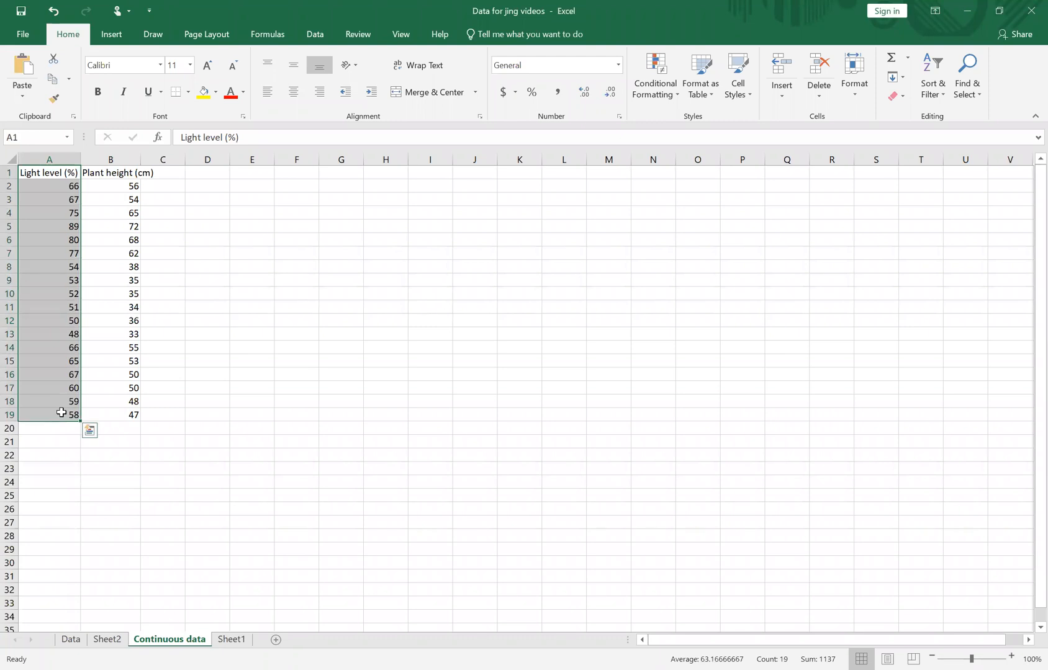
Auto-fit column B to the width of its Plant height (cm) heading.
click(115, 173)
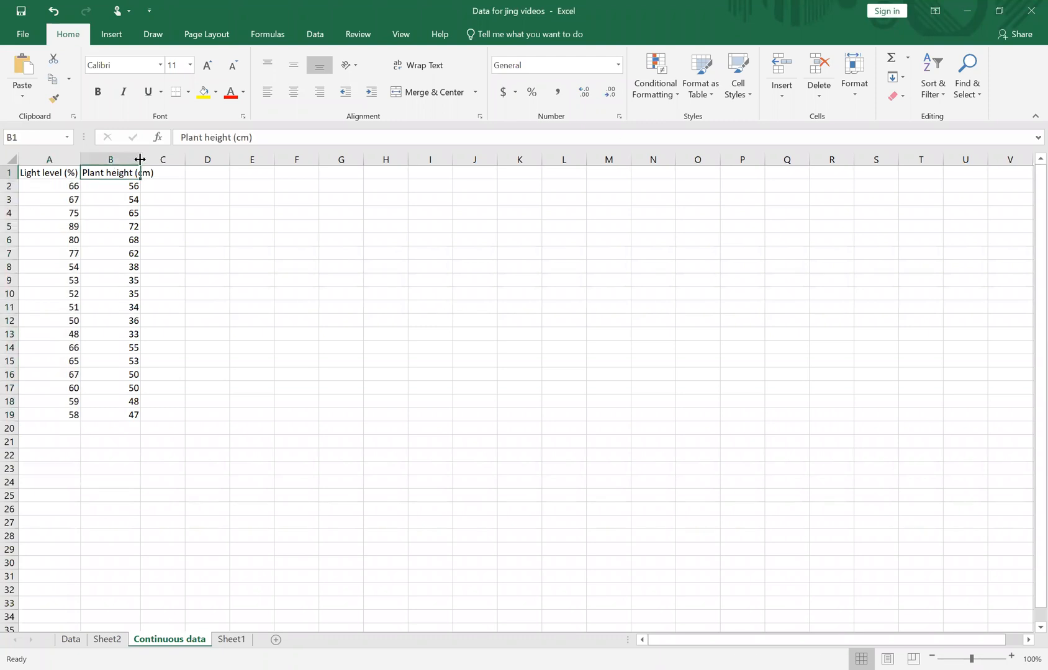
double_click(140, 160)
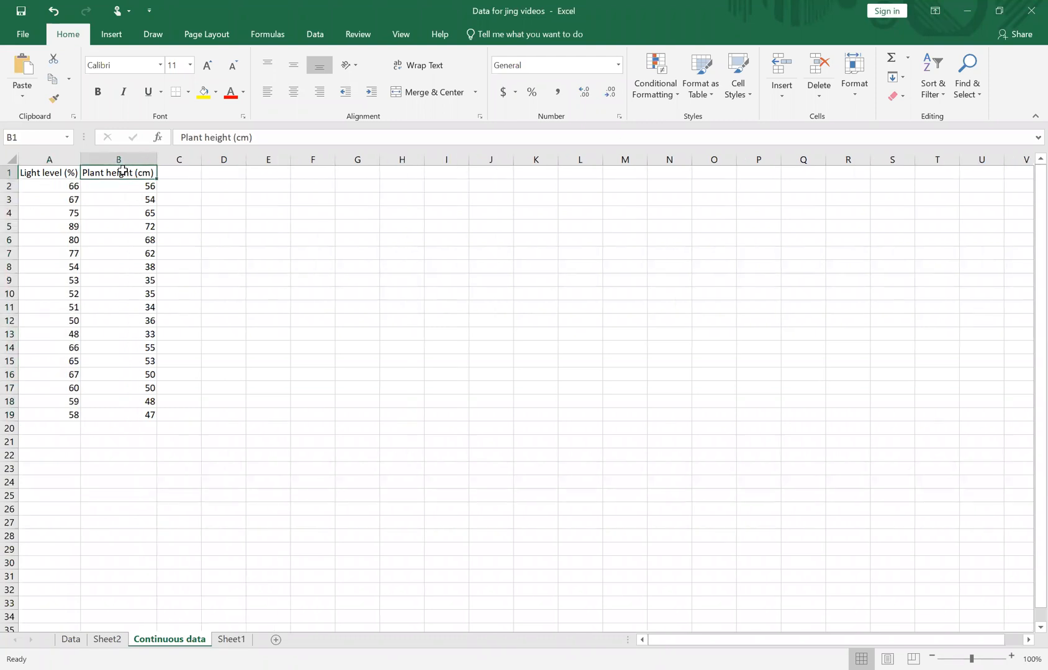
Insert a blank markers-only scatter chart on the Continuous data sheet, starting from an empty cell away from the data.
click(318, 252)
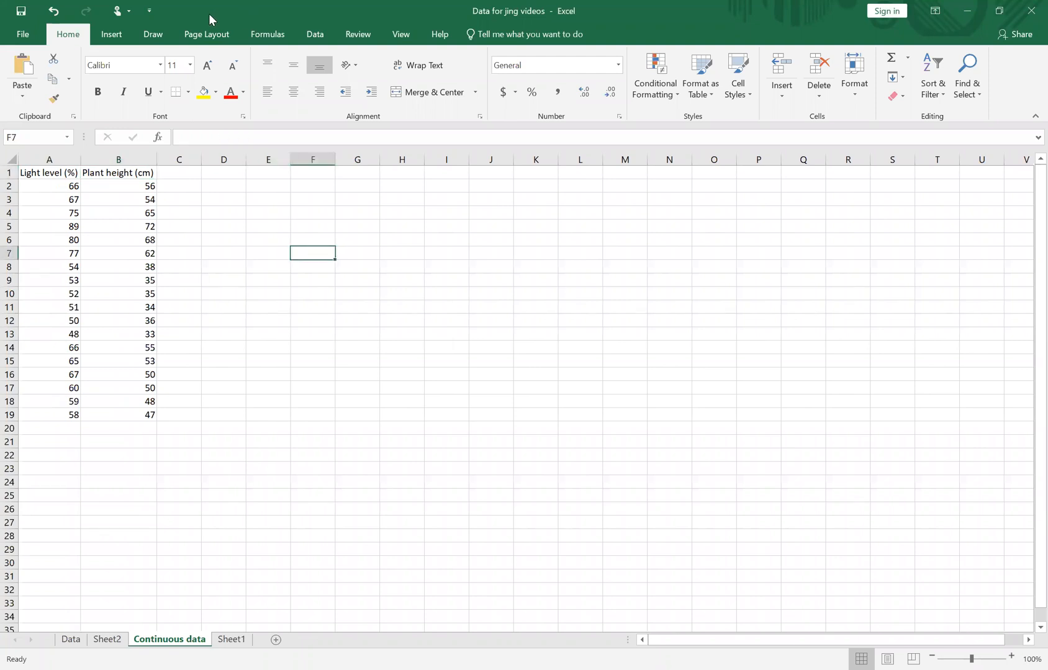
click(112, 39)
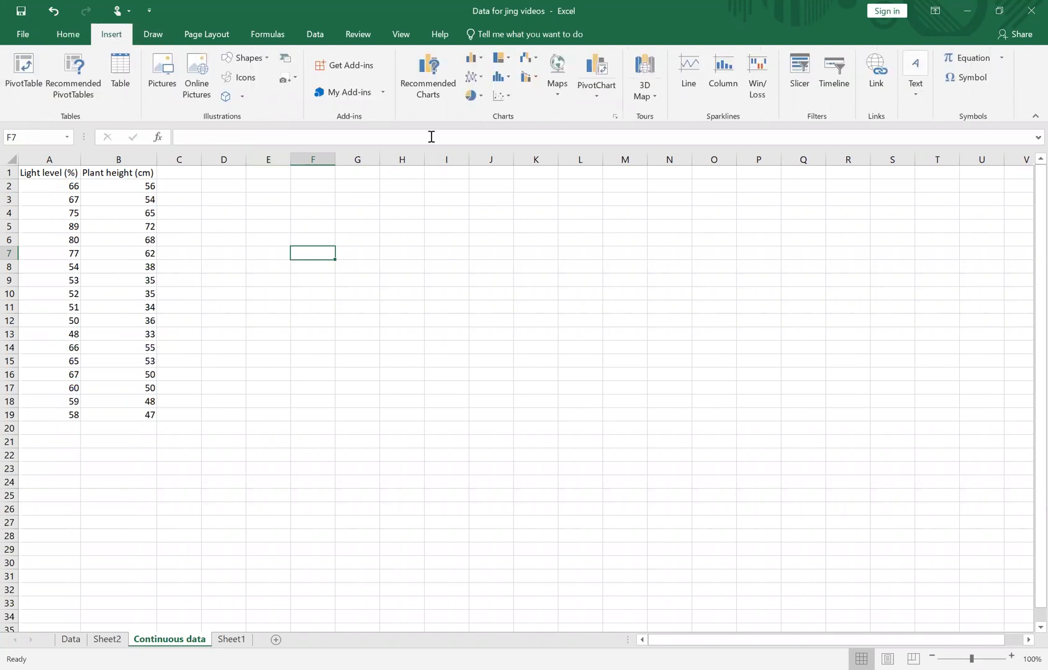
click(495, 96)
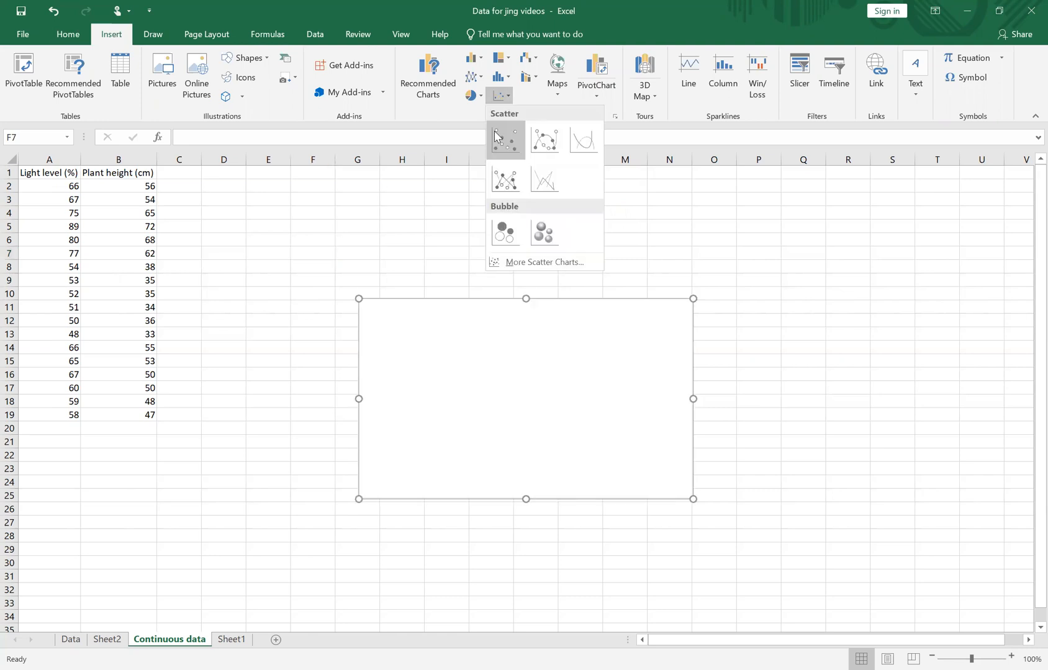
click(496, 138)
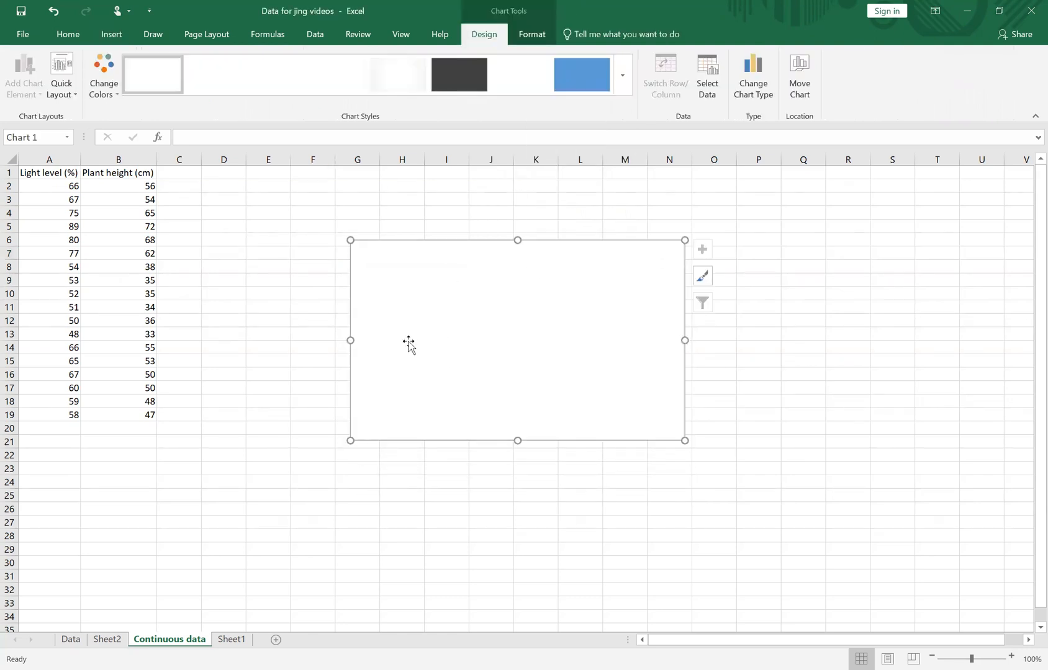
Add a data series to the blank chart with the light levels in A2:A19 as its X values.
right_click(468, 309)
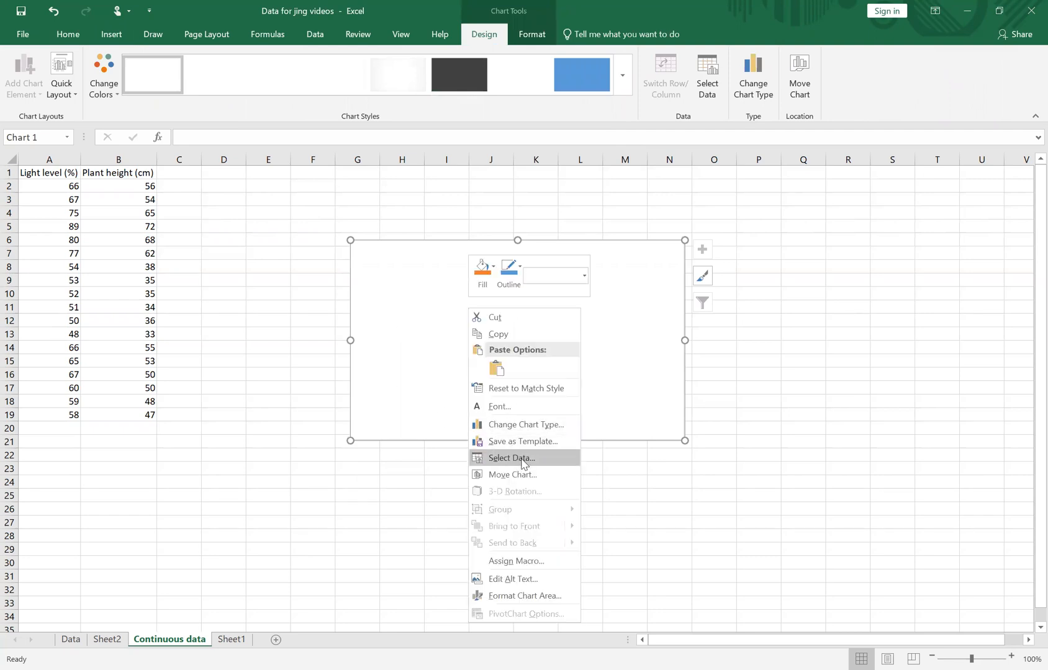
click(522, 459)
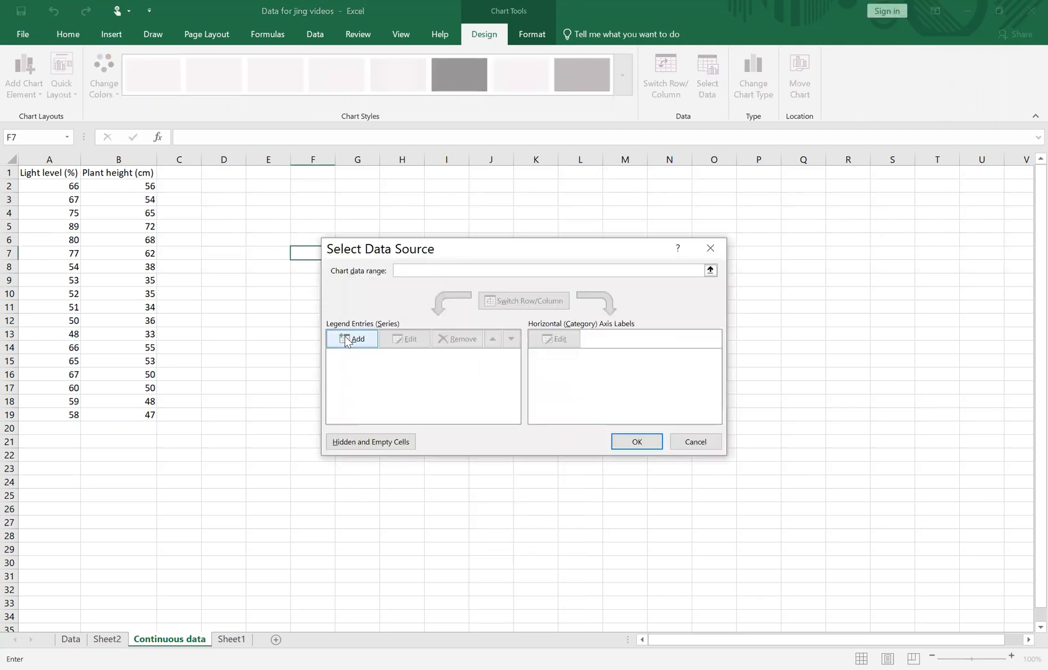
click(347, 340)
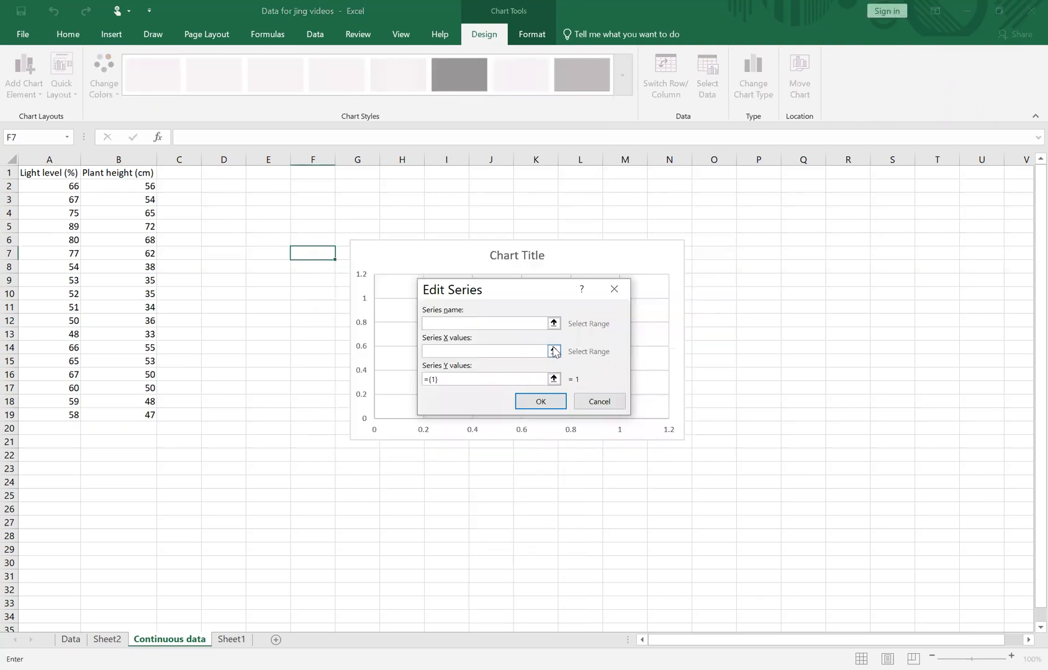
click(554, 351)
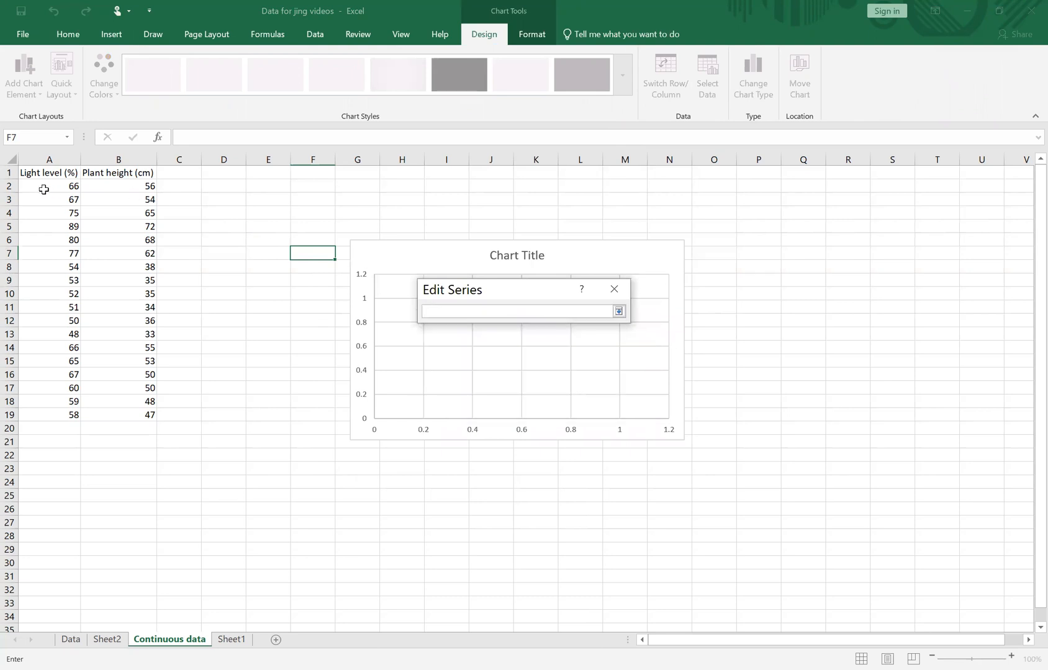
drag(44, 187, 43, 413)
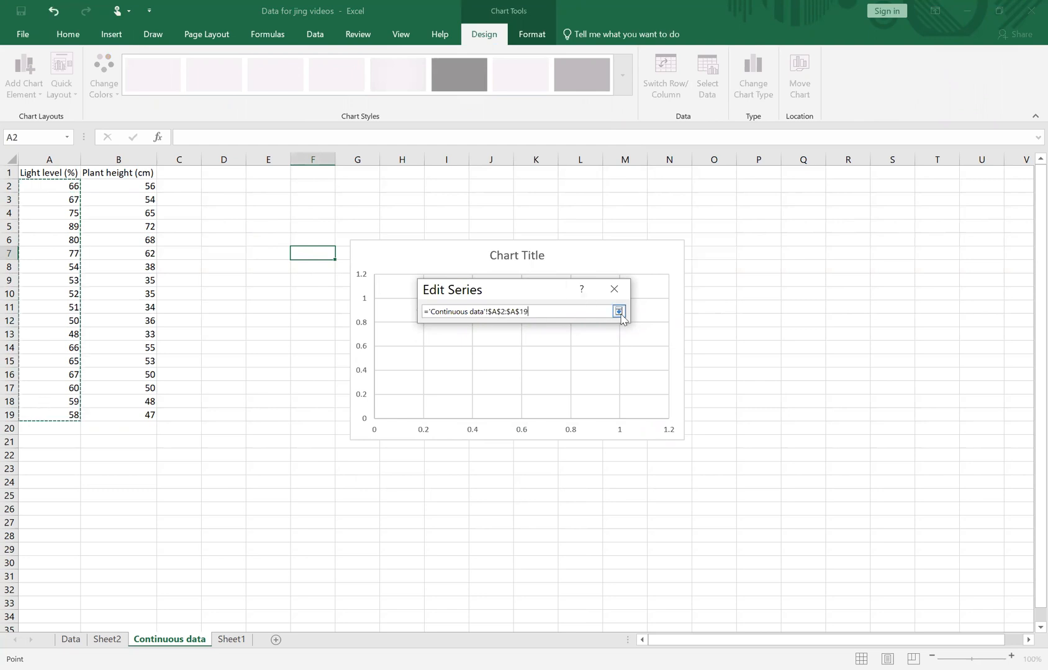
click(619, 312)
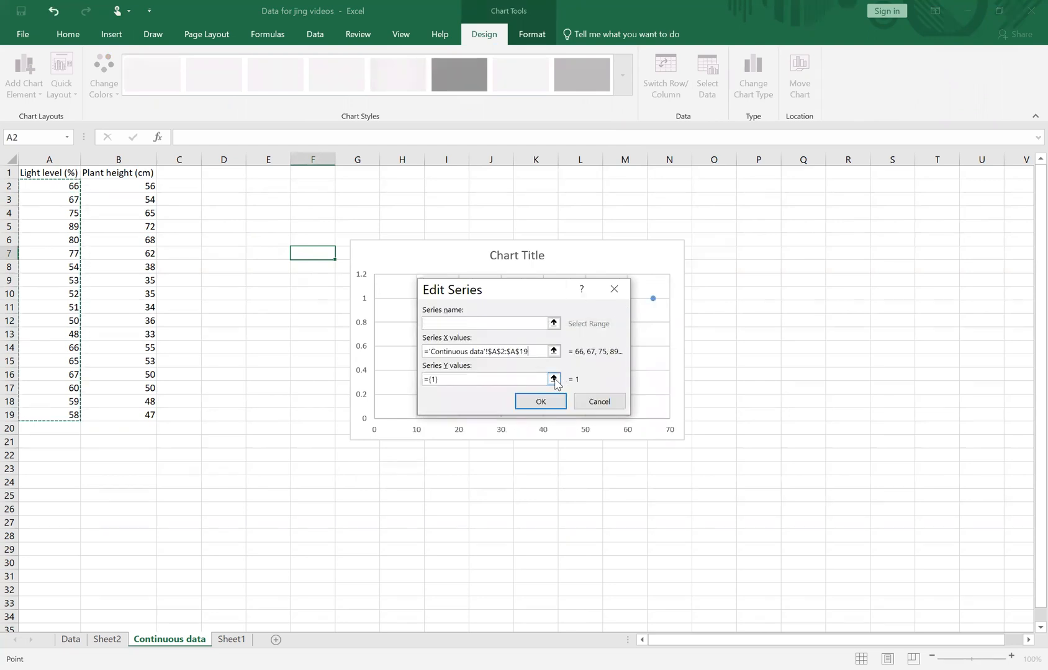
Set the series' Y values to the plant heights in B2:B19 and apply the chart's data source.
key(Tab)
click(553, 379)
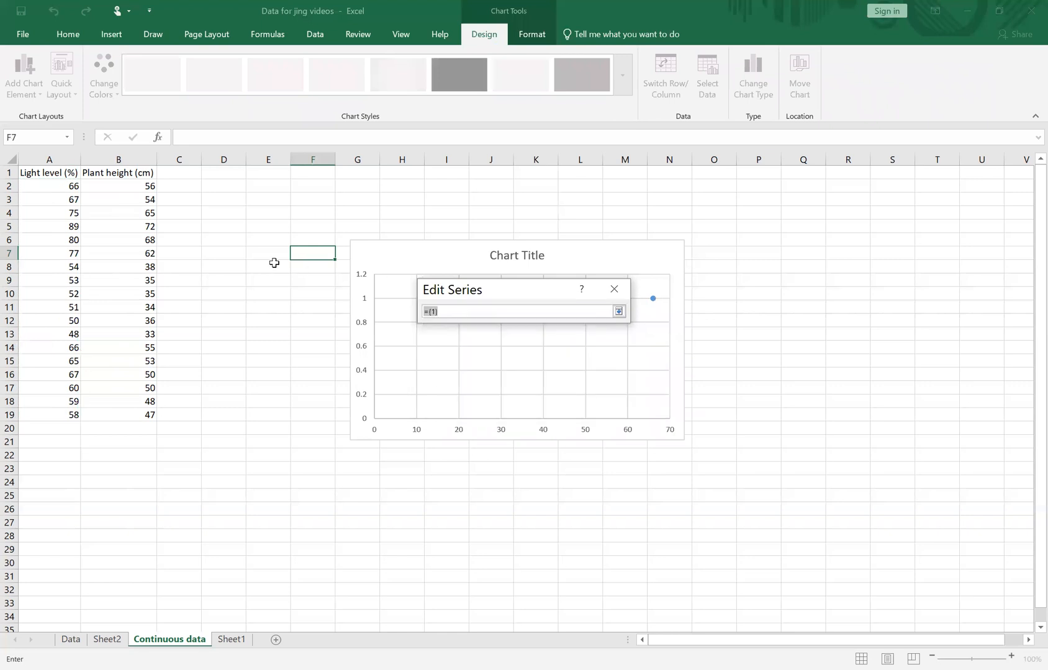
drag(124, 186, 133, 409)
click(619, 311)
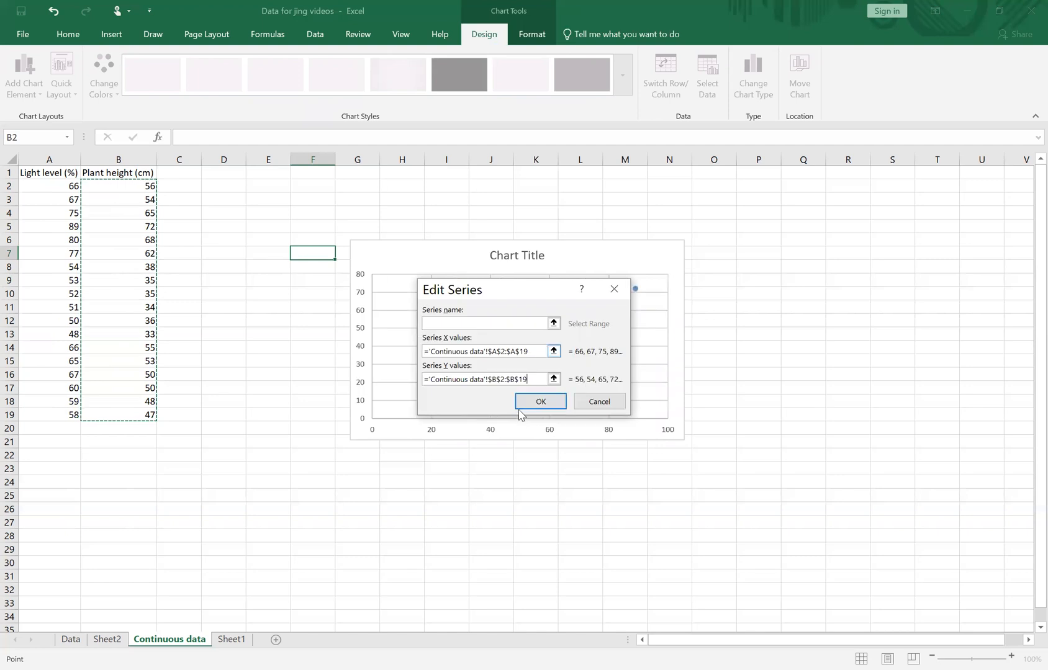
click(540, 401)
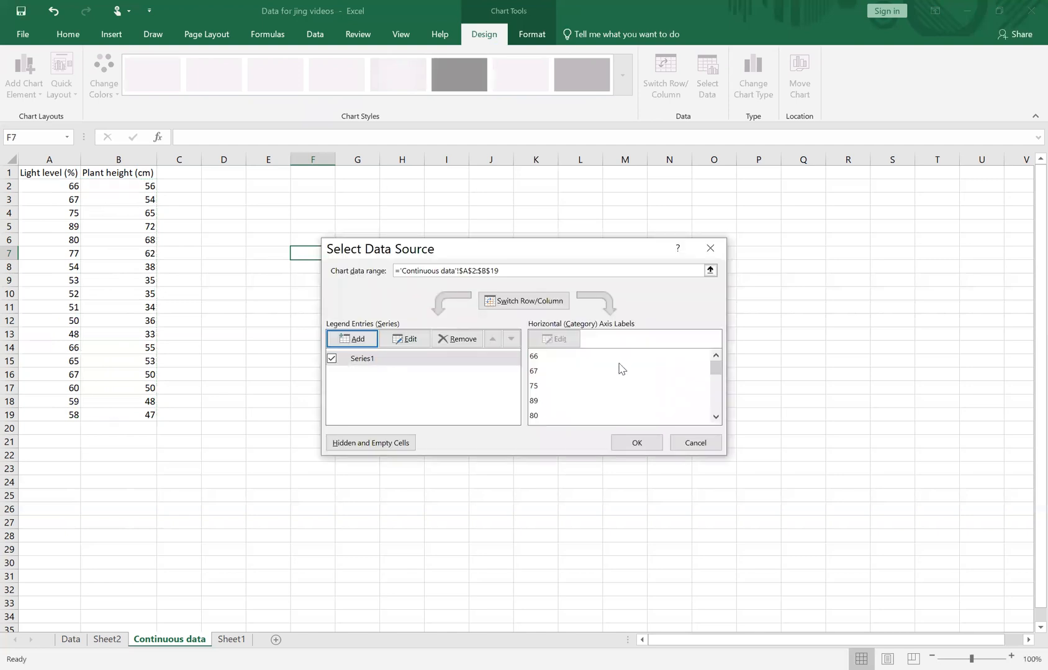
click(657, 449)
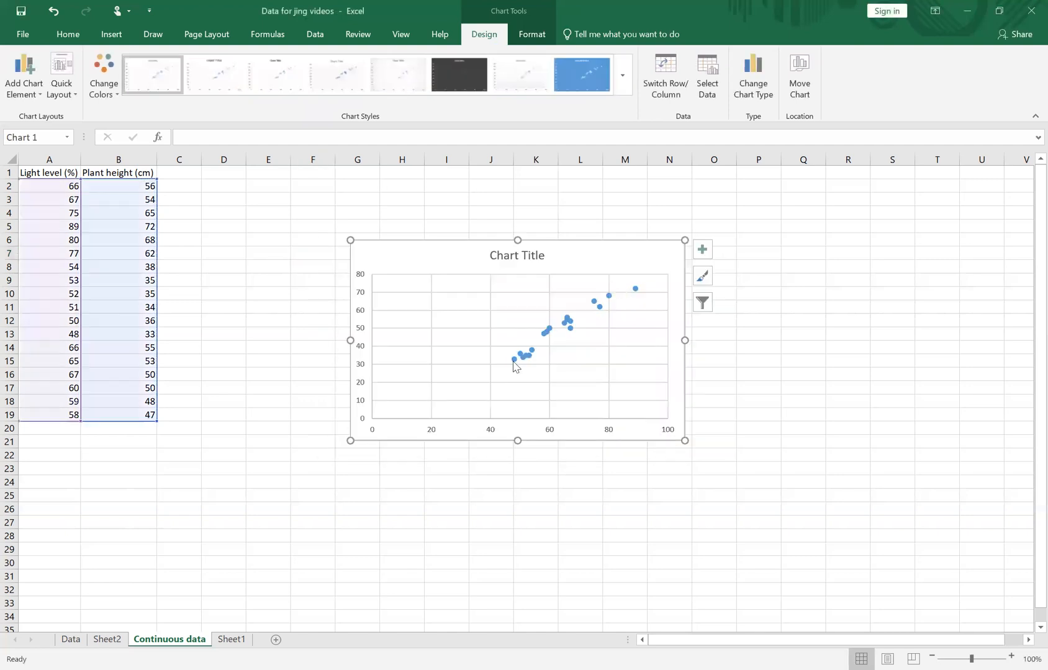
Delete the scatter chart's title and its horizontal and vertical gridlines.
click(500, 257)
key(Delete)
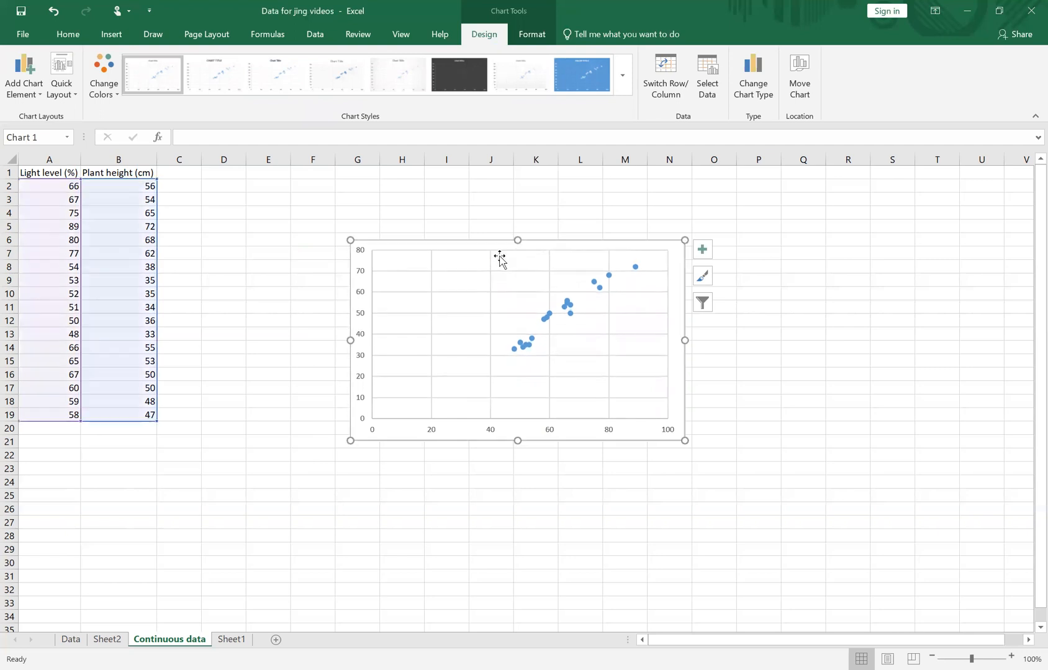
click(491, 264)
click(491, 263)
click(489, 273)
key(Delete)
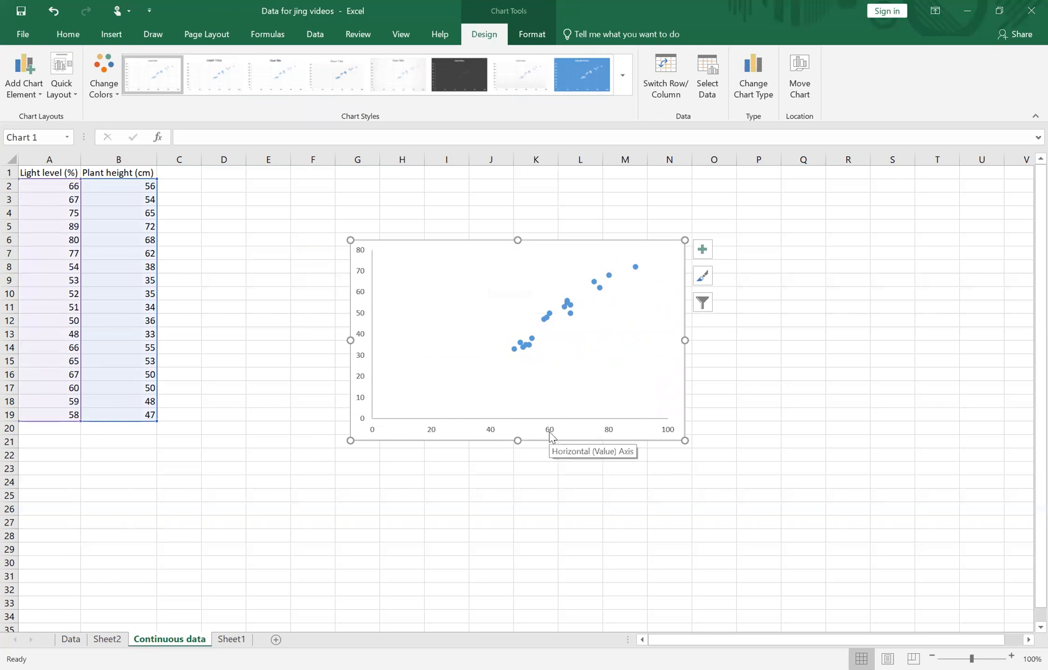
Add axis titles to both axes of the scatter chart.
mouse_move(571, 308)
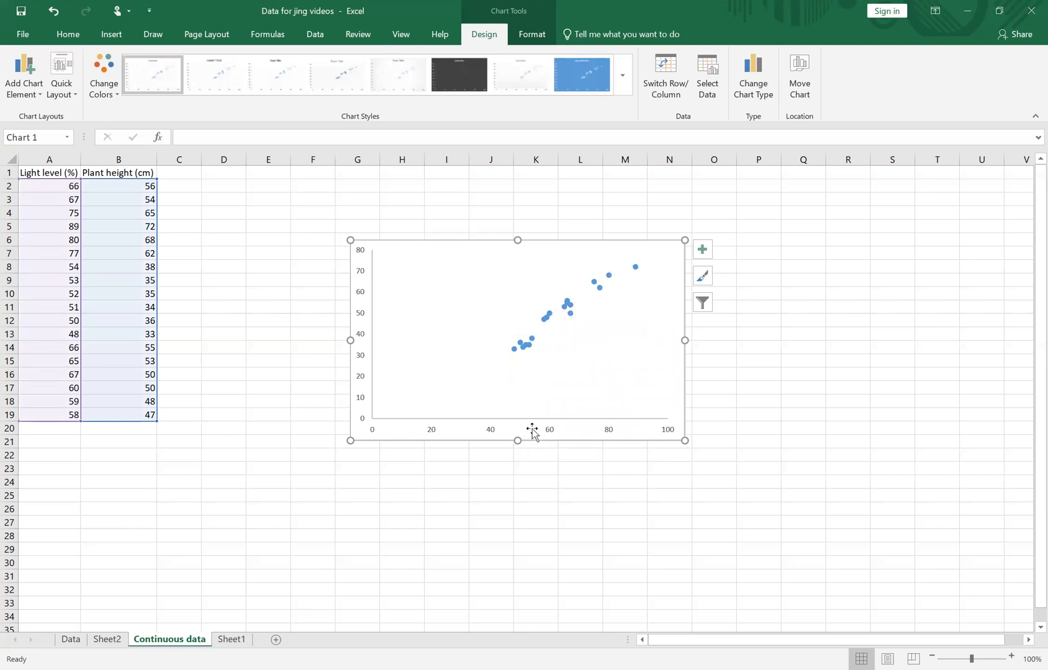
click(701, 252)
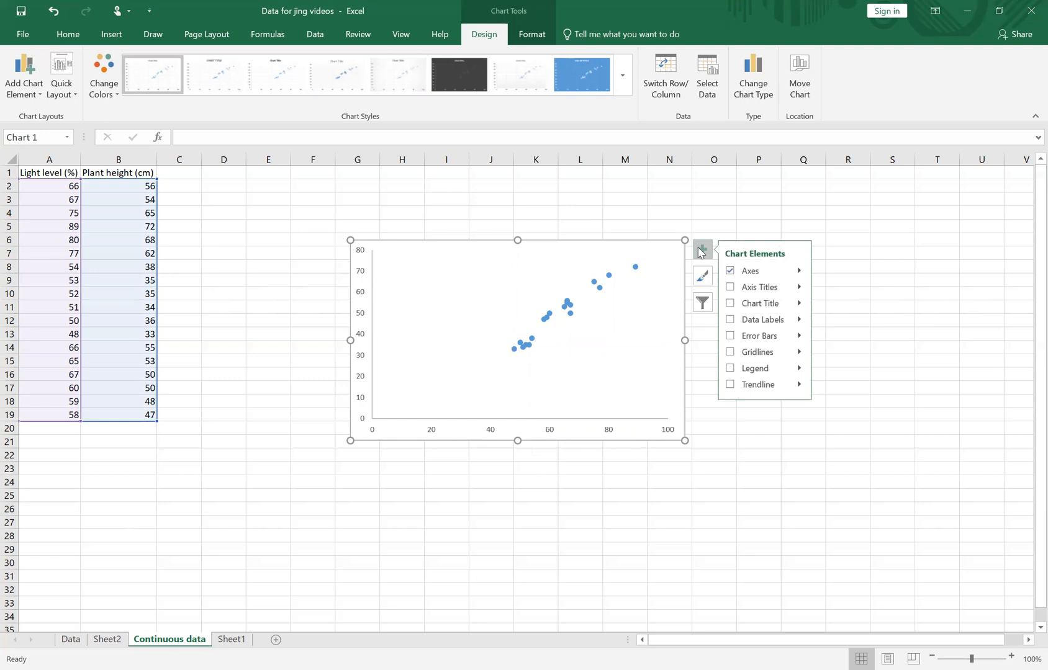
click(731, 292)
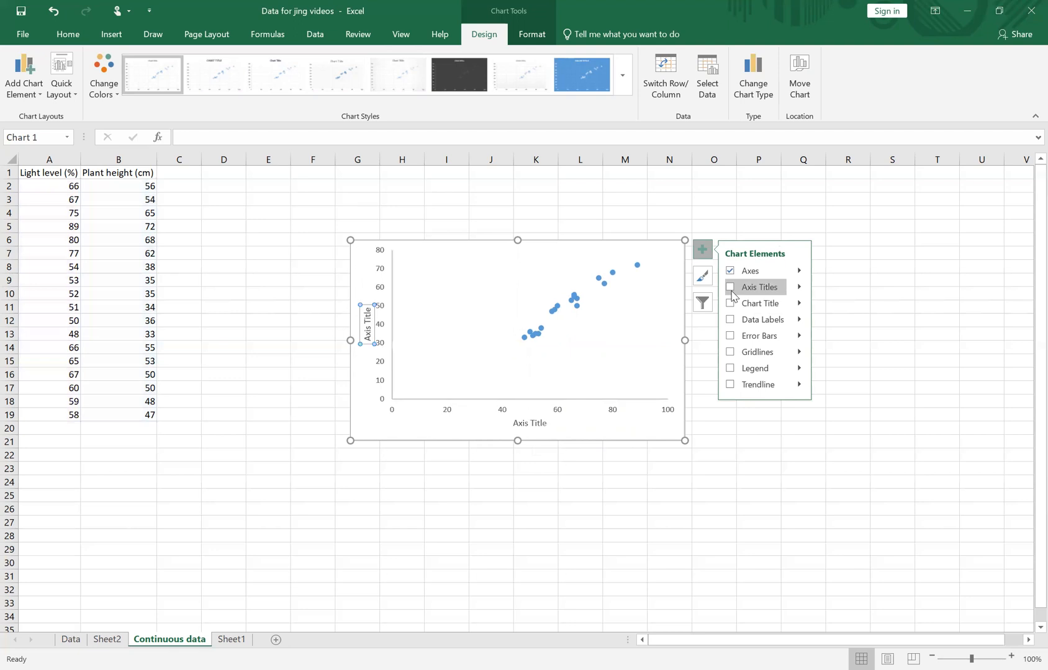
click(17, 75)
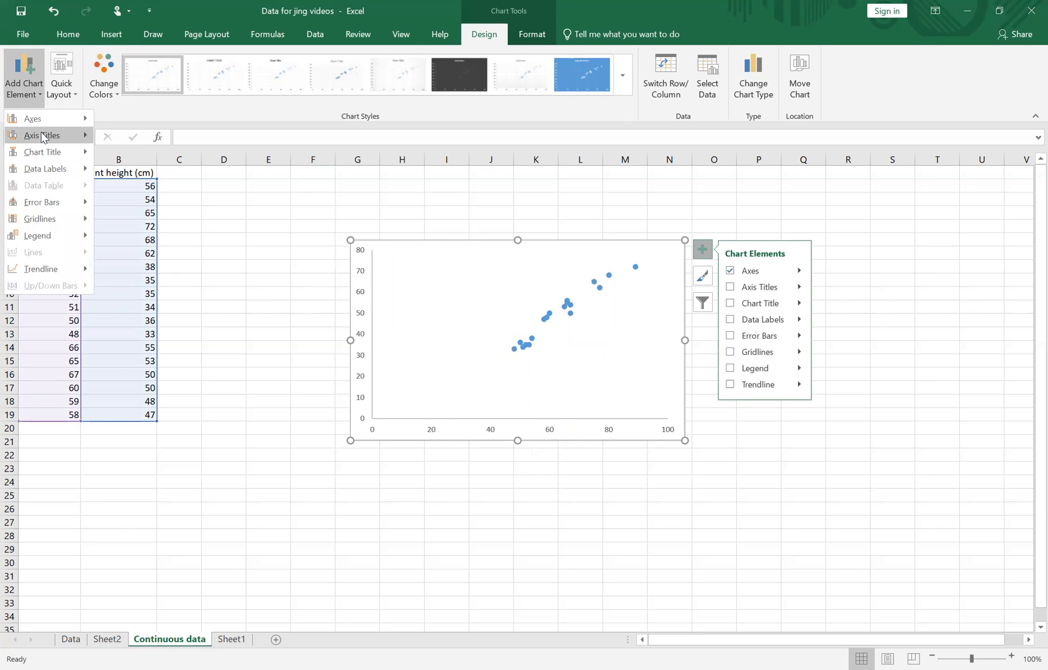
click(730, 288)
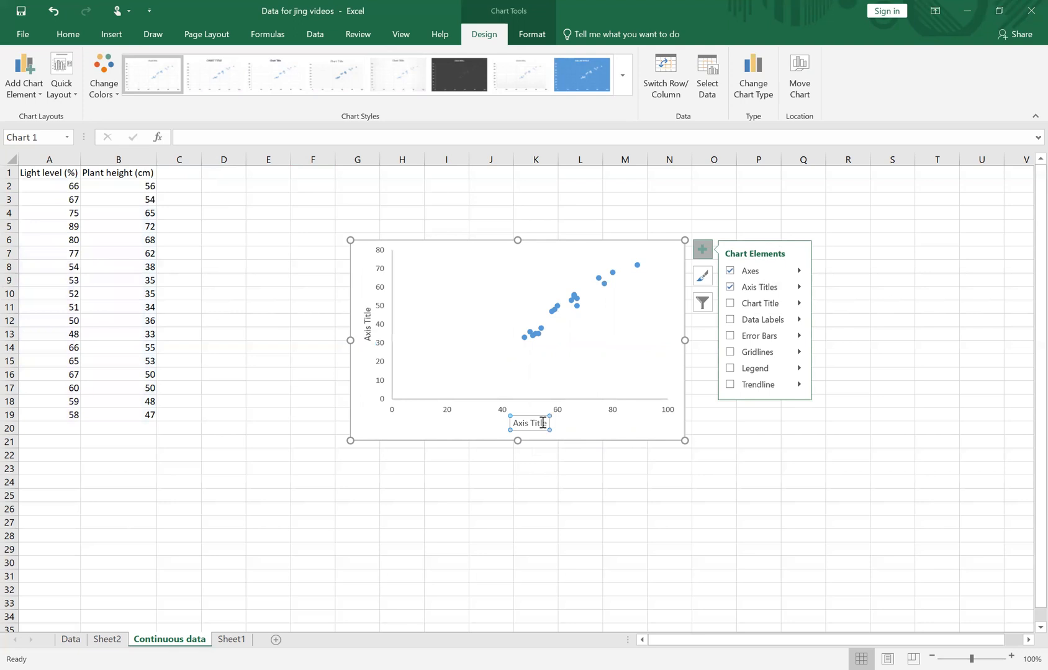
Change the horizontal axis title to "Light level (%)".
drag(516, 421, 544, 421)
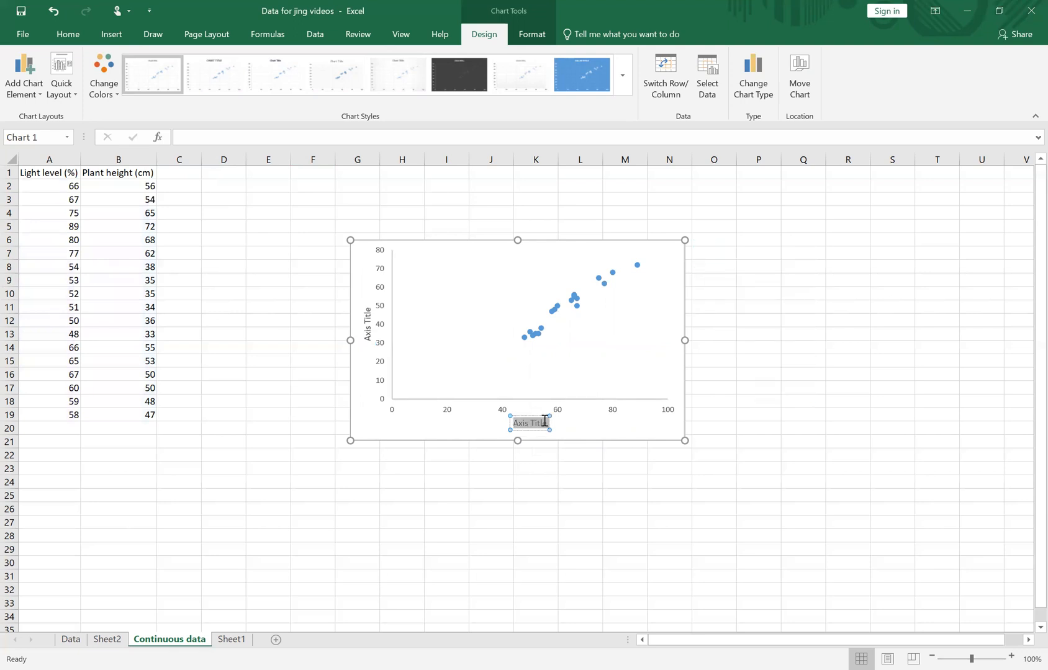
text(Light level (%))
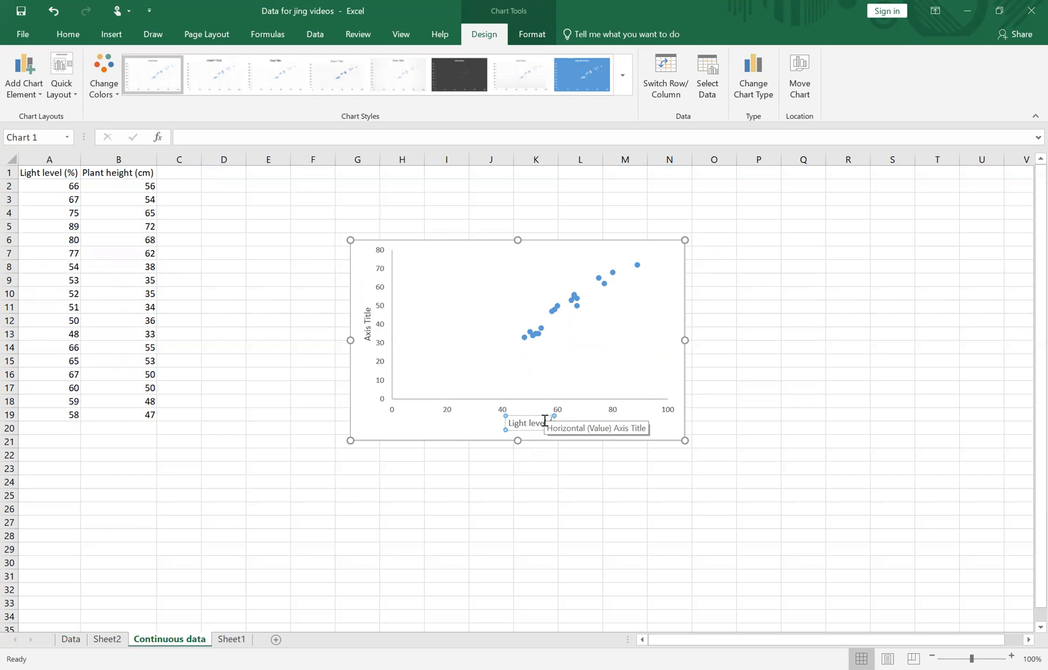
Change the vertical axis title to "Plant Height (cm)" and deselect the chart.
click(367, 324)
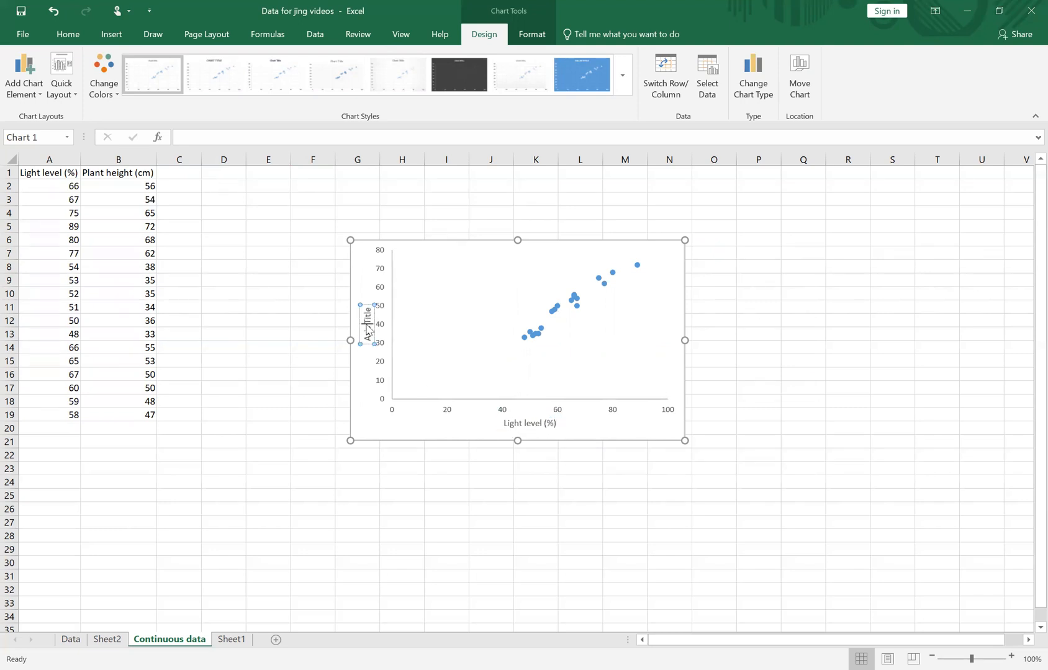
triple_click(367, 330)
text(Plant height (cm))
click(374, 408)
click(519, 521)
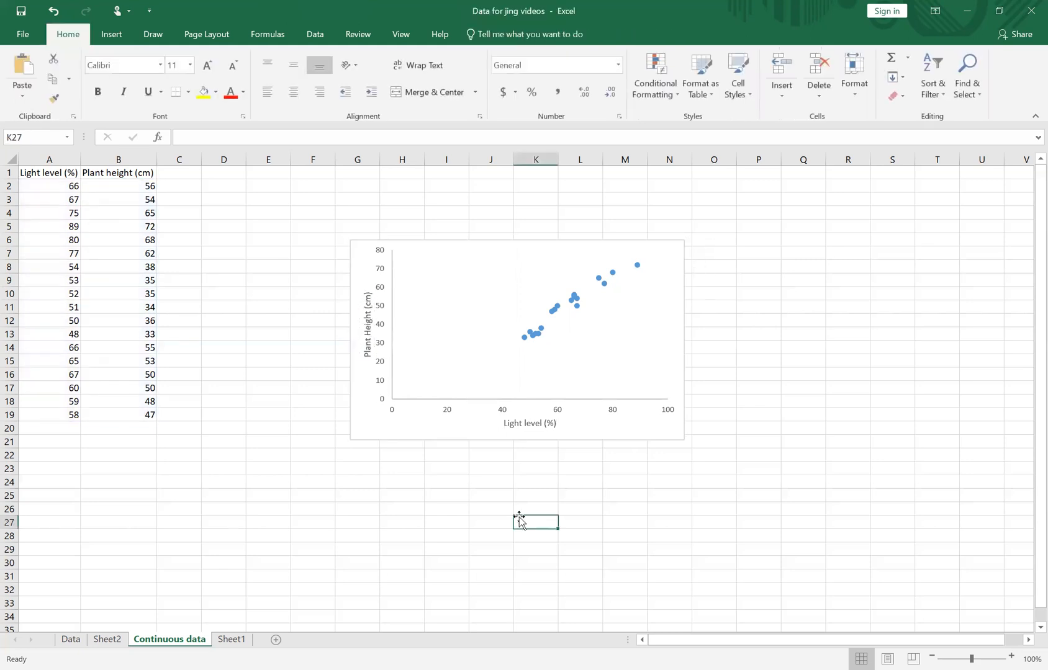
Increase the font size of all the chart's text to 14.
click(446, 430)
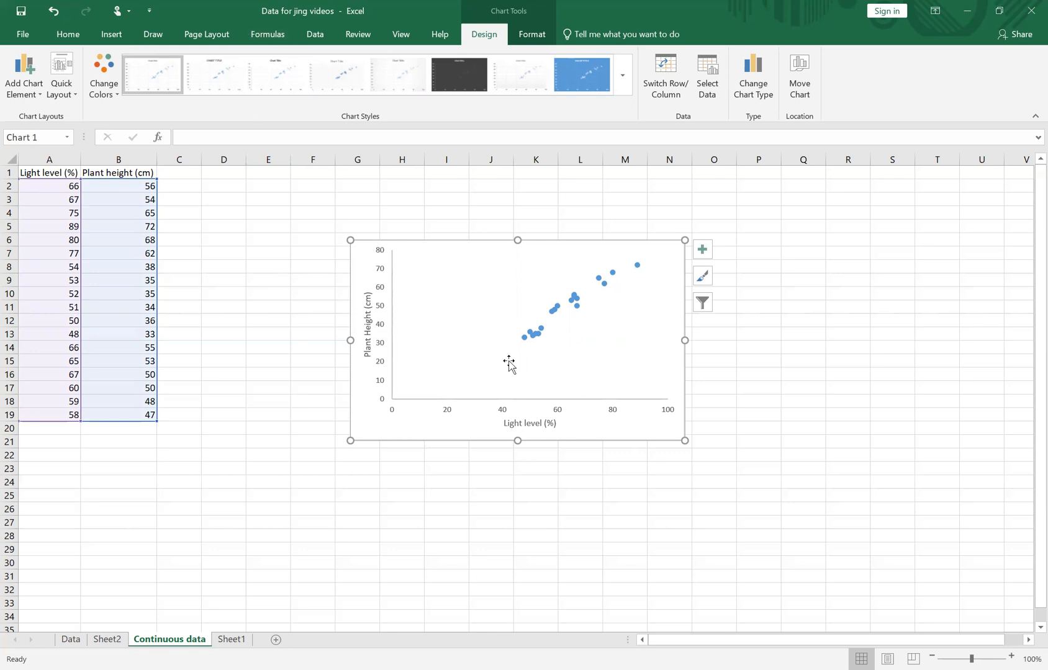
click(69, 34)
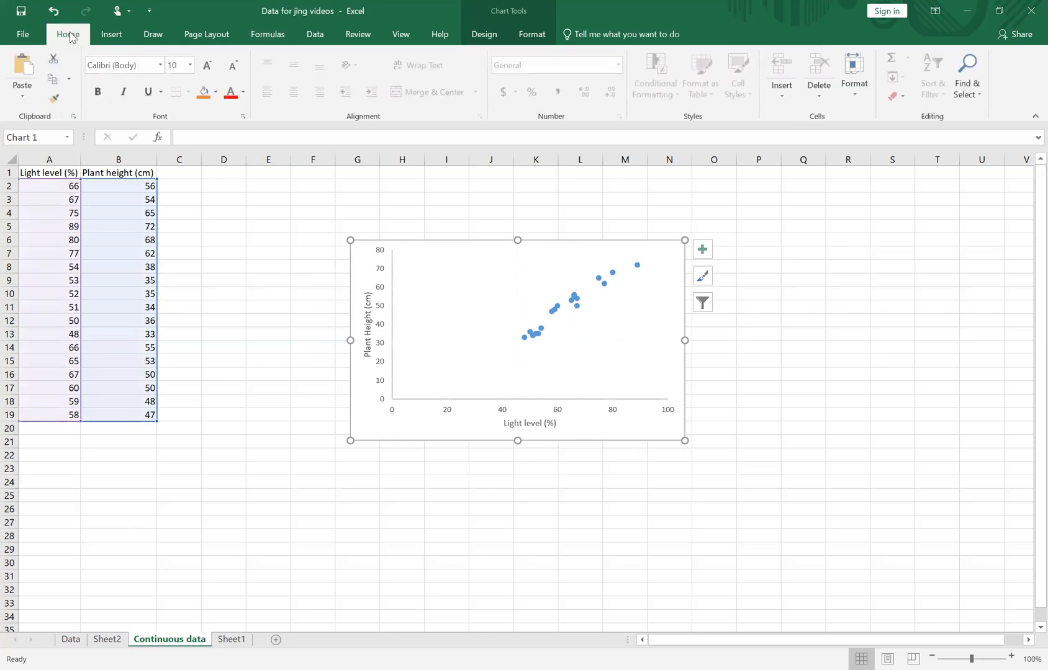
click(208, 67)
click(209, 67)
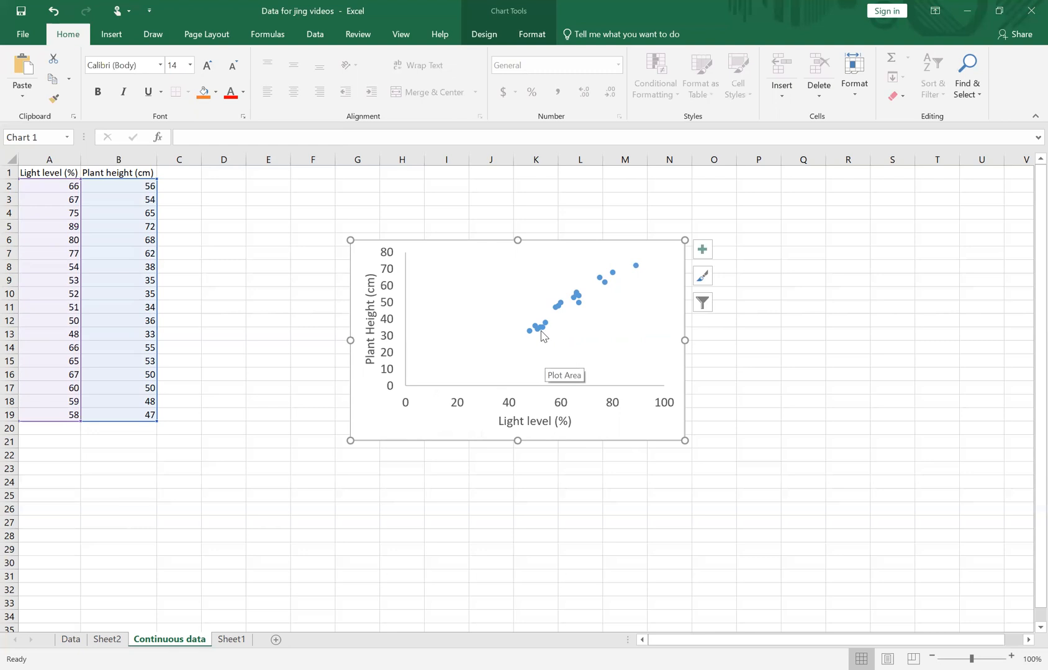
Add a linear trendline to the scatter chart's data points and open its formatting options.
mouse_move(540, 333)
right_click(538, 331)
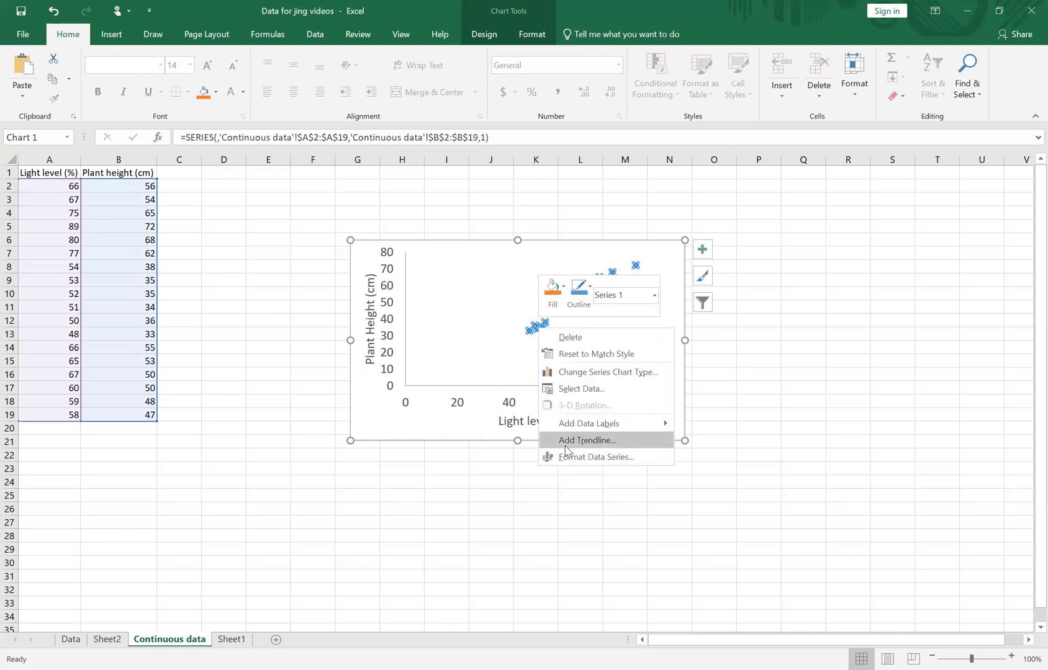
click(702, 252)
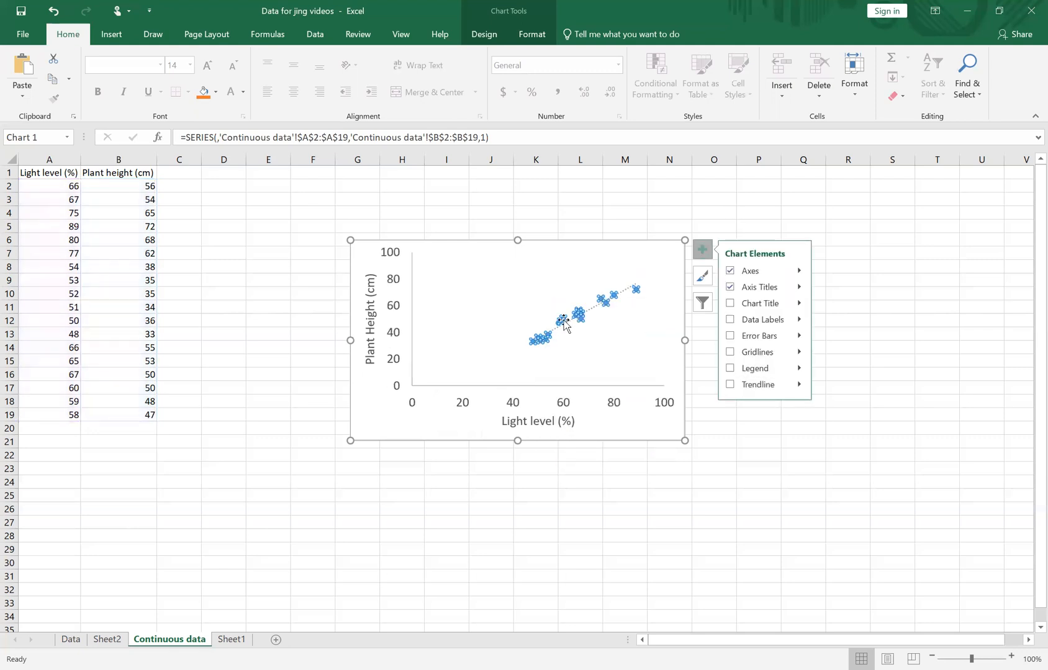
mouse_move(577, 298)
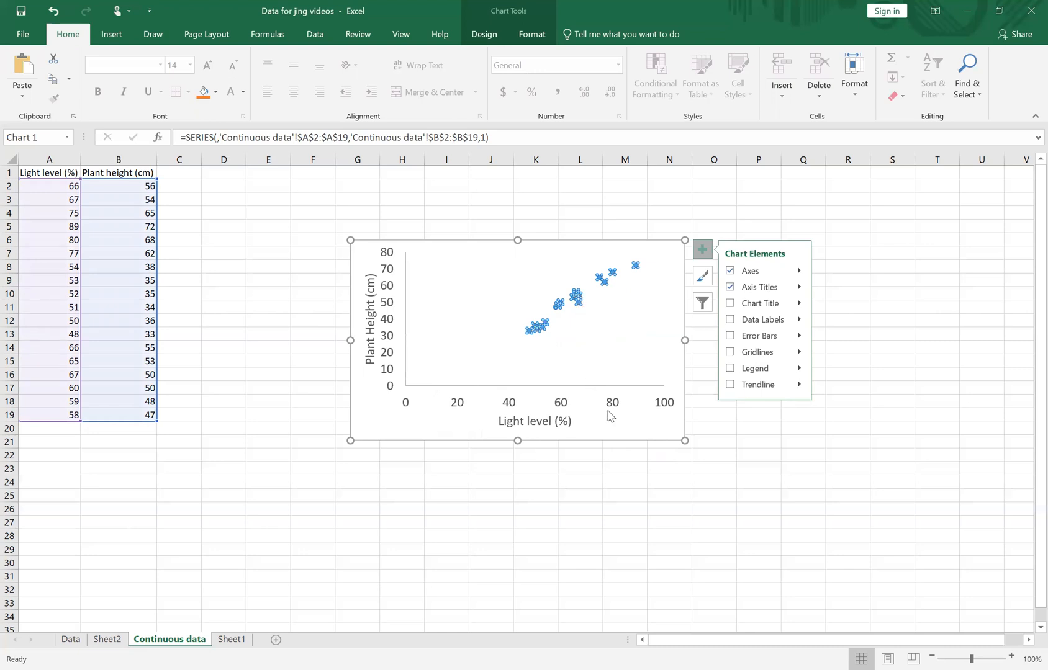
click(829, 433)
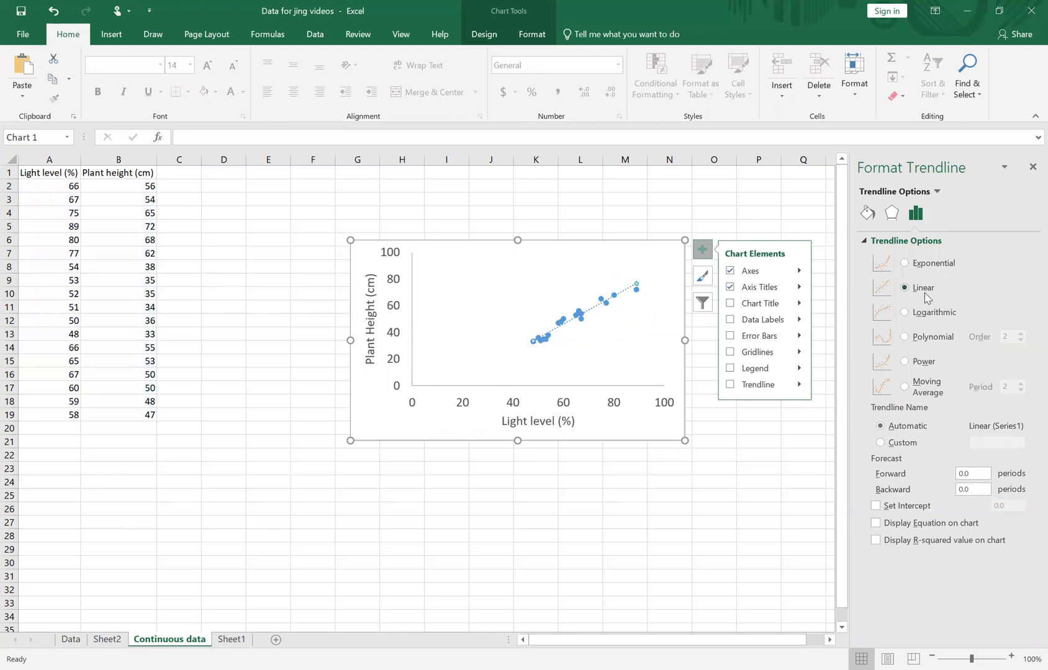
Display the trendline's equation and R-squared value on the chart and move their label slightly up and left, clear of the data points.
click(903, 525)
click(900, 541)
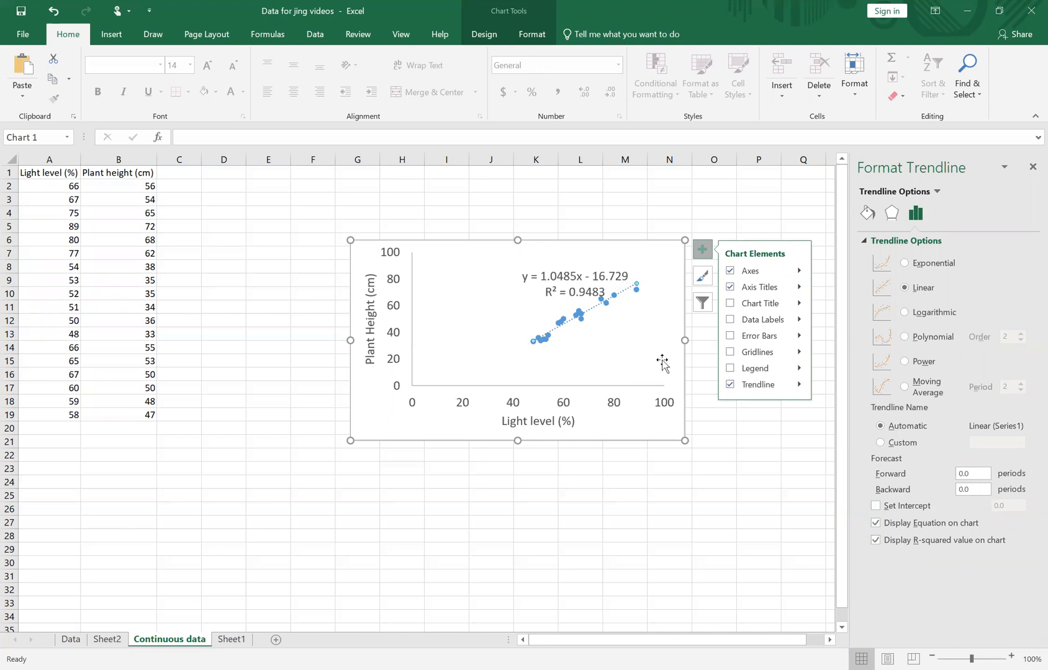
click(576, 277)
drag(576, 277, 566, 266)
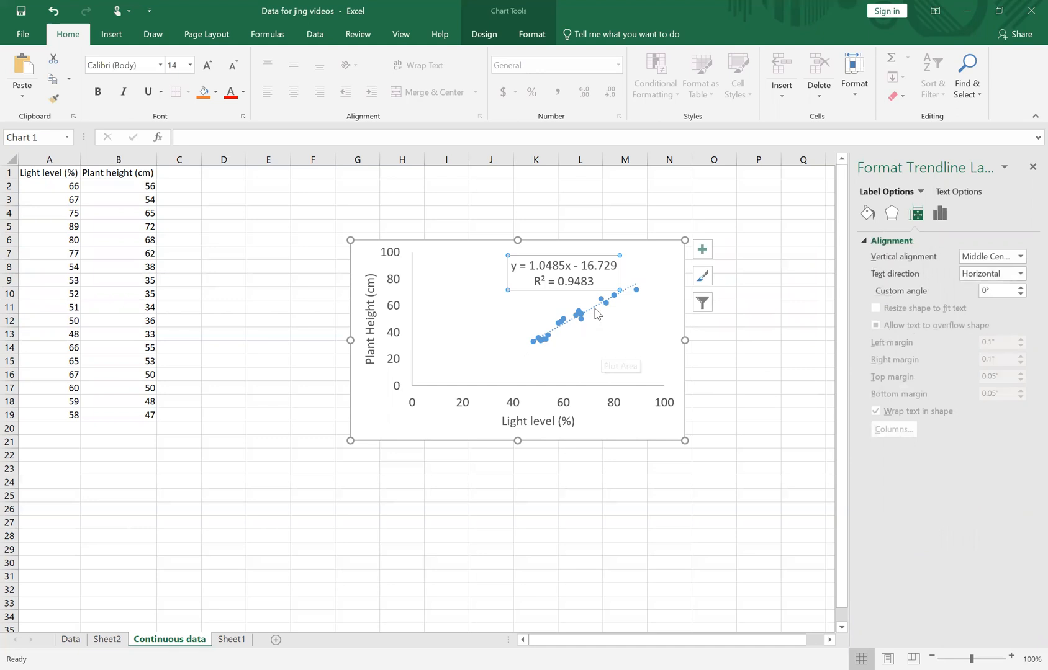
Format the trendline as a solid black line with a continuous dash style.
click(596, 313)
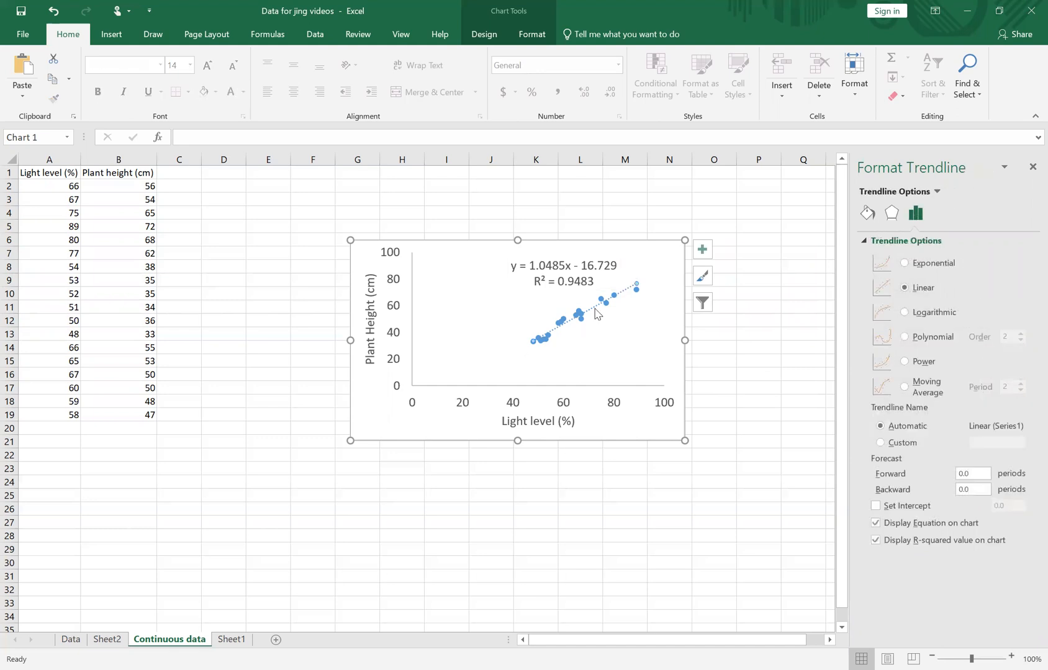
click(868, 213)
click(898, 277)
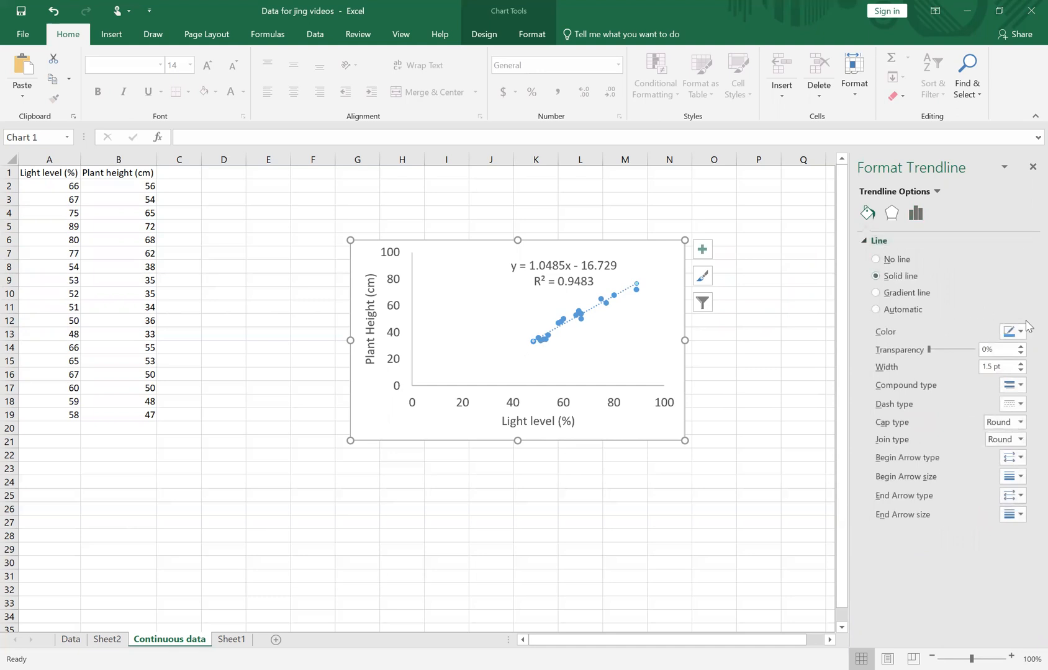
click(952, 358)
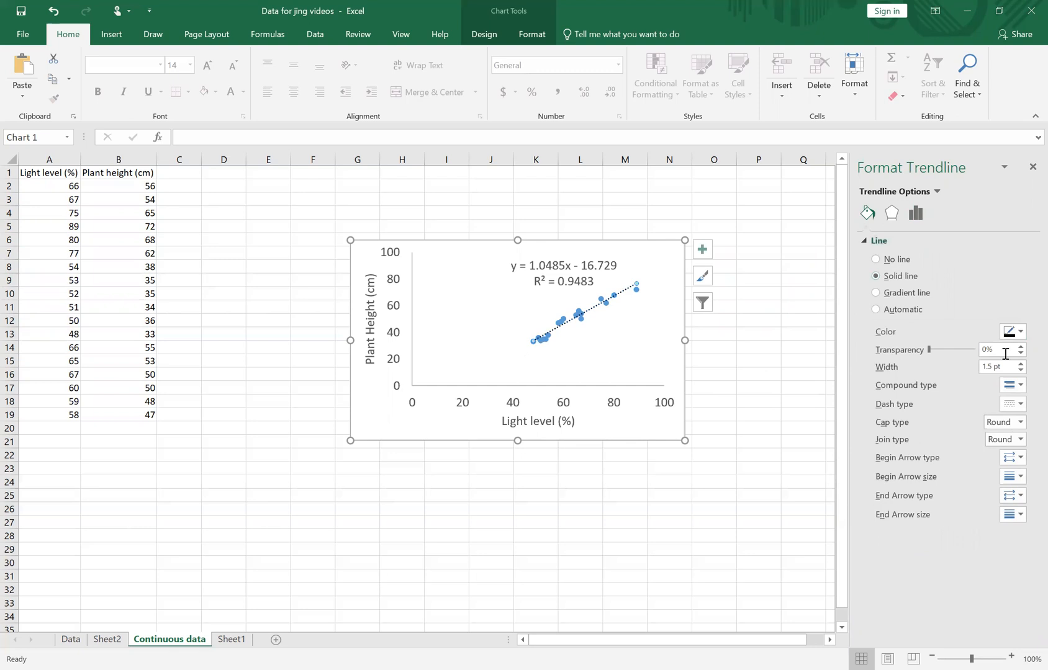
click(1018, 407)
Give the scatter chart's data point markers a solid black fill.
click(581, 319)
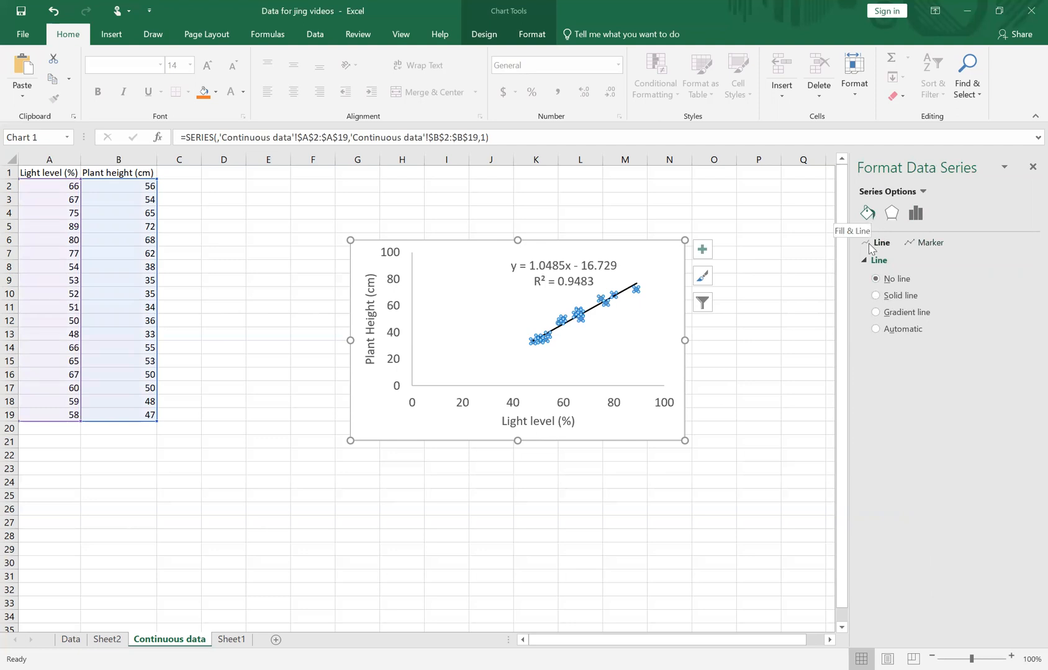
click(934, 244)
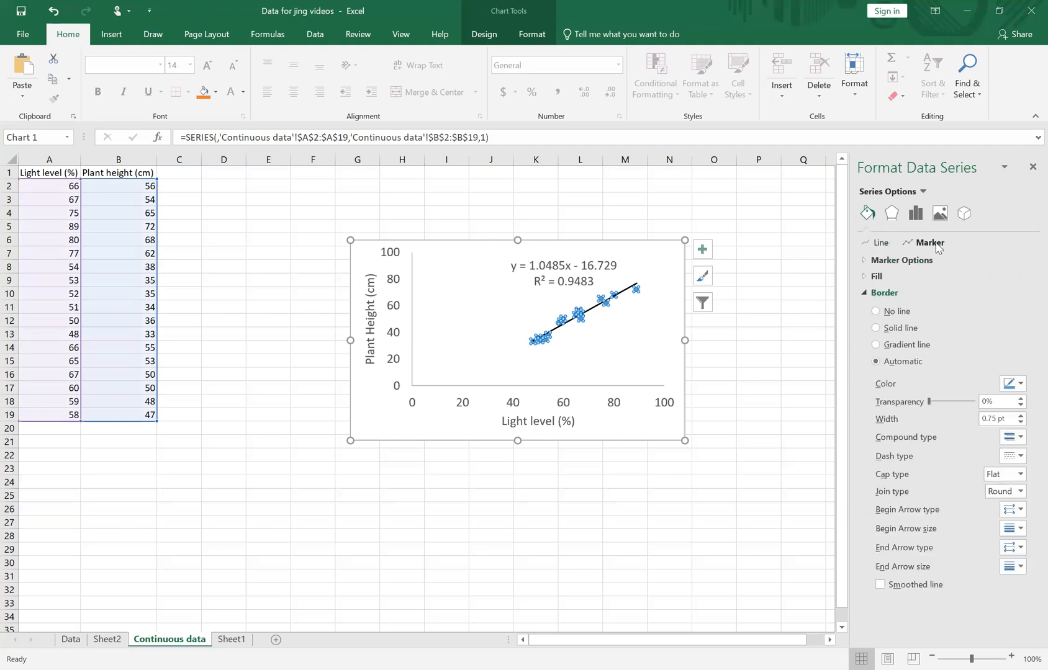
click(877, 279)
click(895, 311)
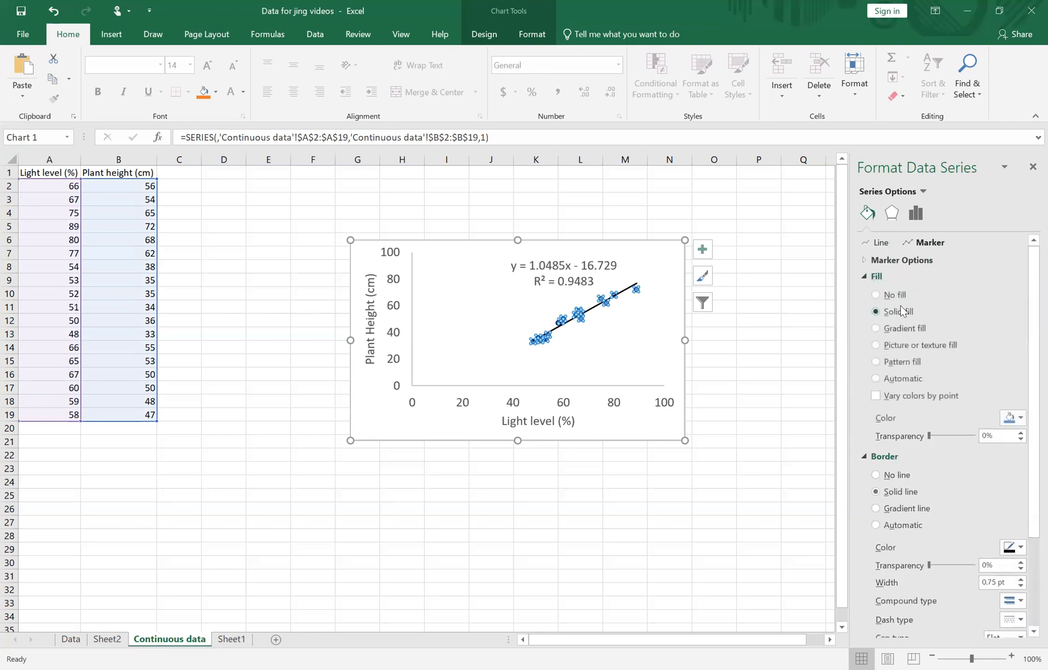
click(1019, 420)
click(952, 448)
click(611, 430)
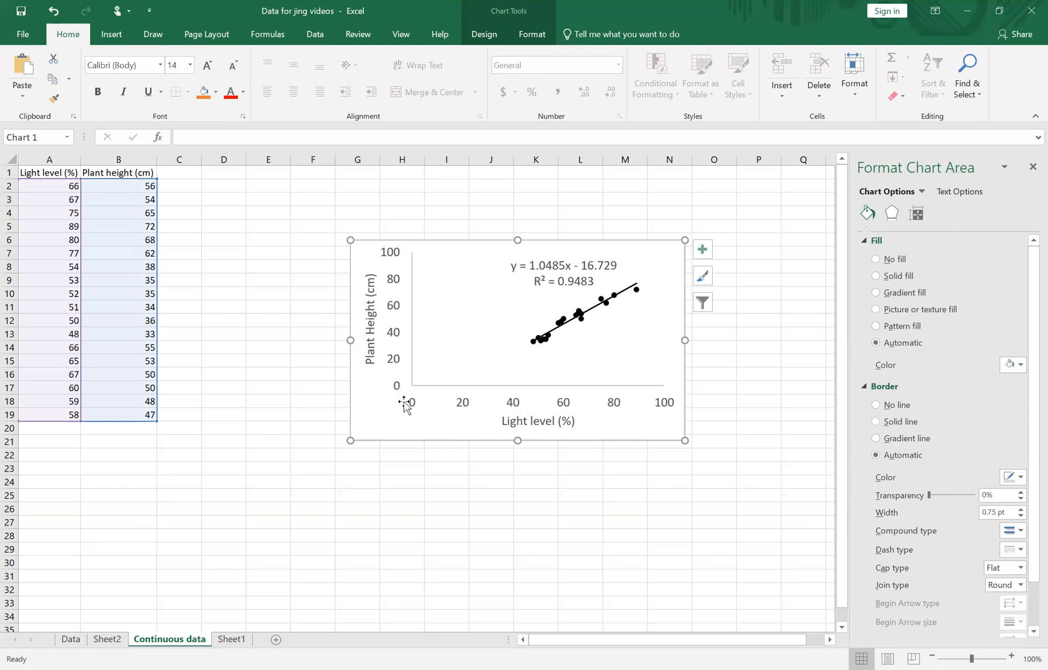
Set the minimum bound of the horizontal light level axis to 40.
click(513, 405)
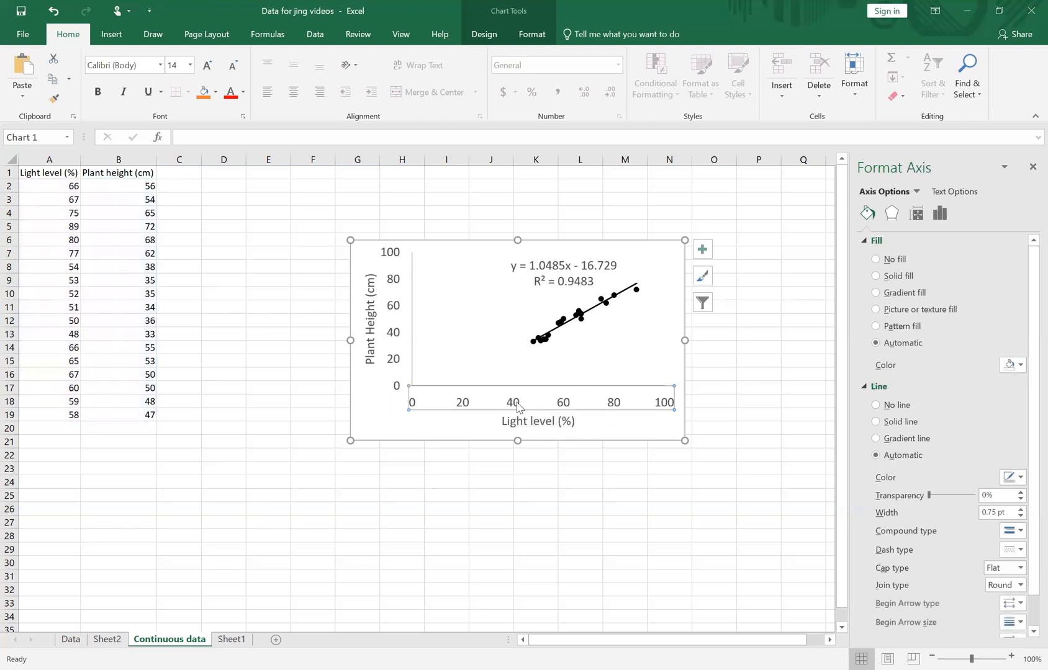
click(940, 218)
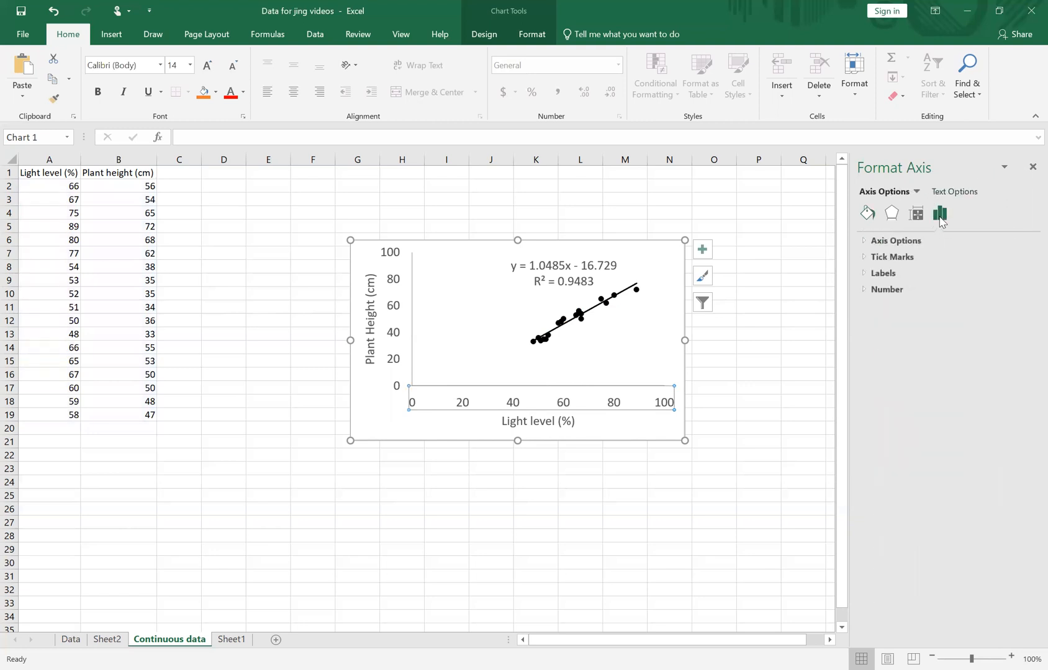
click(910, 243)
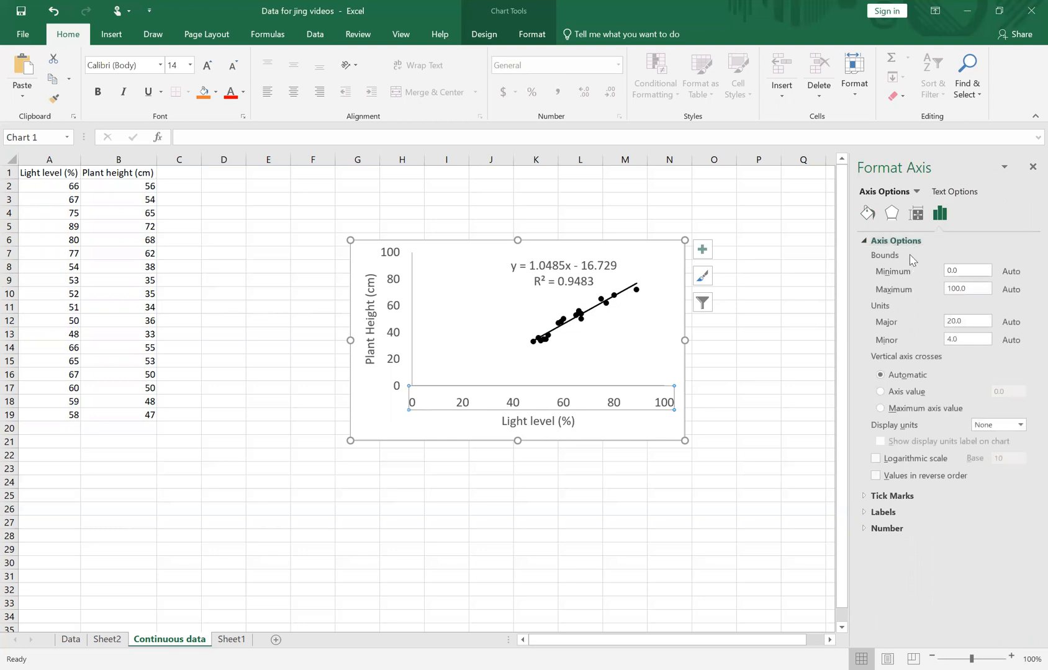
click(977, 273)
text(40)
key(Return)
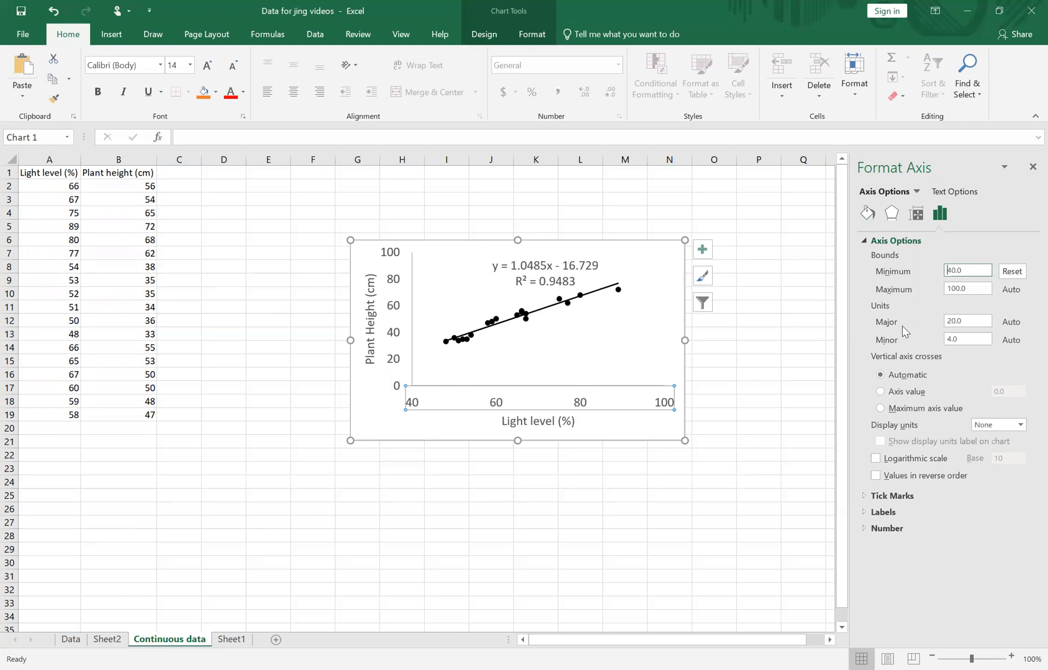
Set the horizontal axis's major unit to 10 and select the chart area.
double_click(980, 320)
text(10)
key(Return)
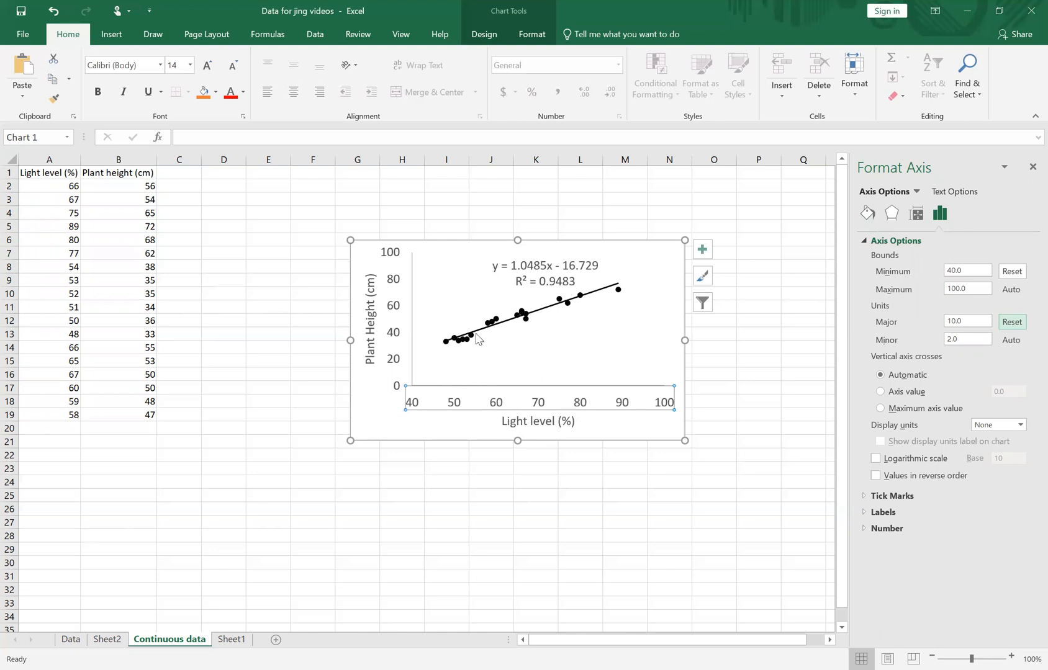
click(464, 430)
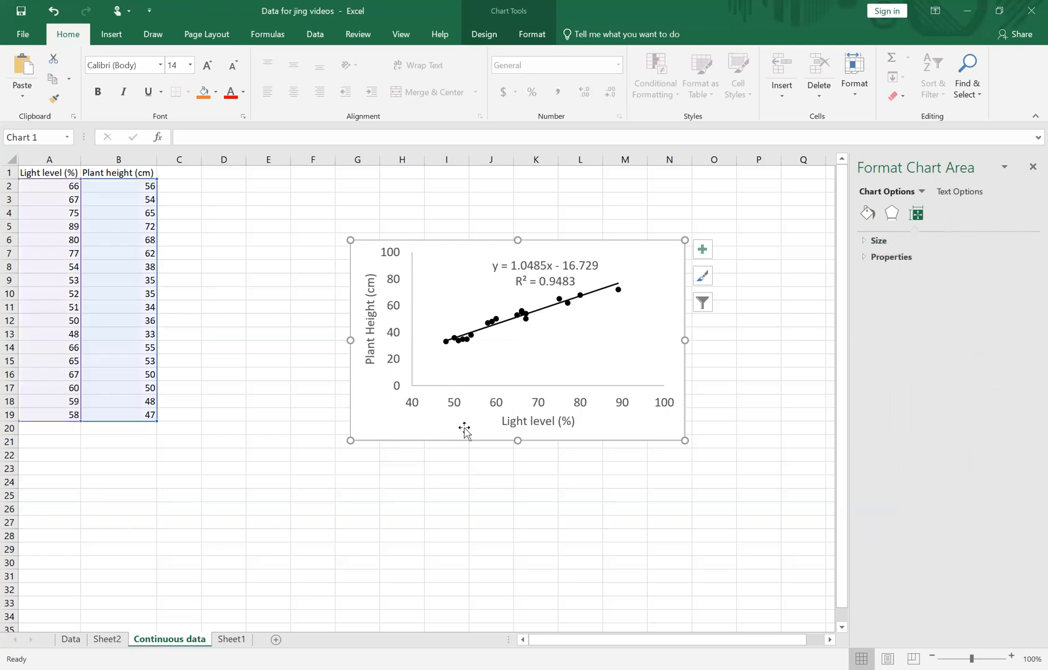